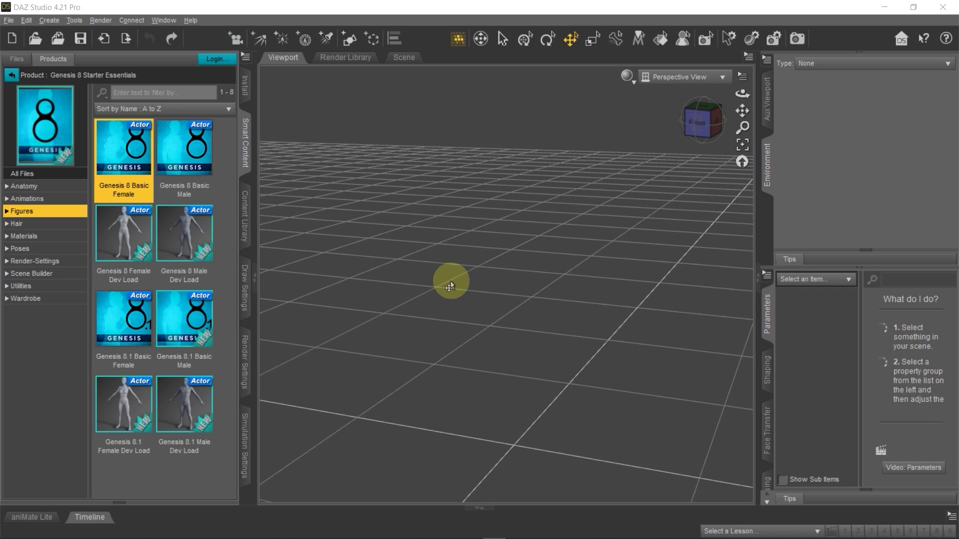
- Load Genesis 8 Basic Female from Smart Content Figures into the empty scene
double_click(124, 147)
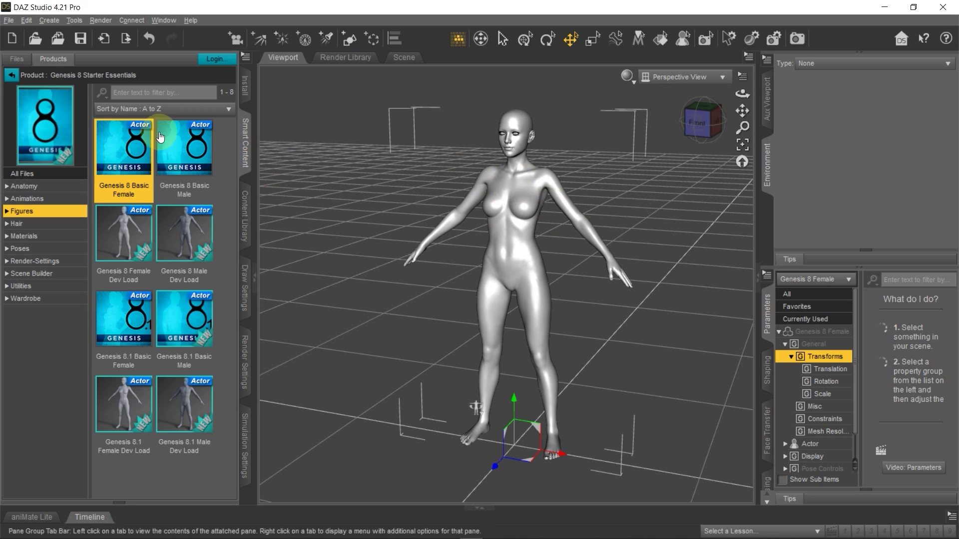
- Export the figure as G8F.fbx (FBX 2012 binary) into the Rig-GNS 3.6 folder
left_click(9, 20)
left_click(31, 168)
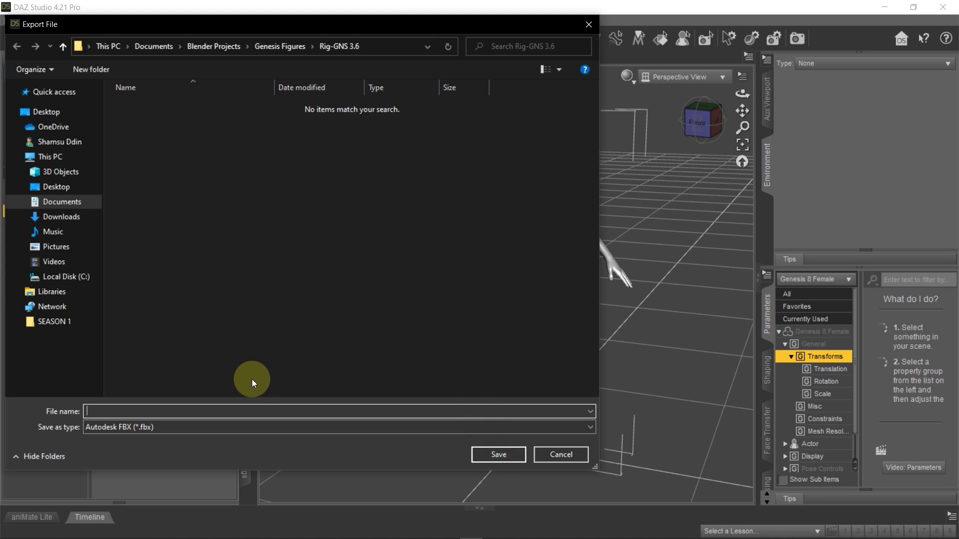
left_click(249, 409)
type("G8F")
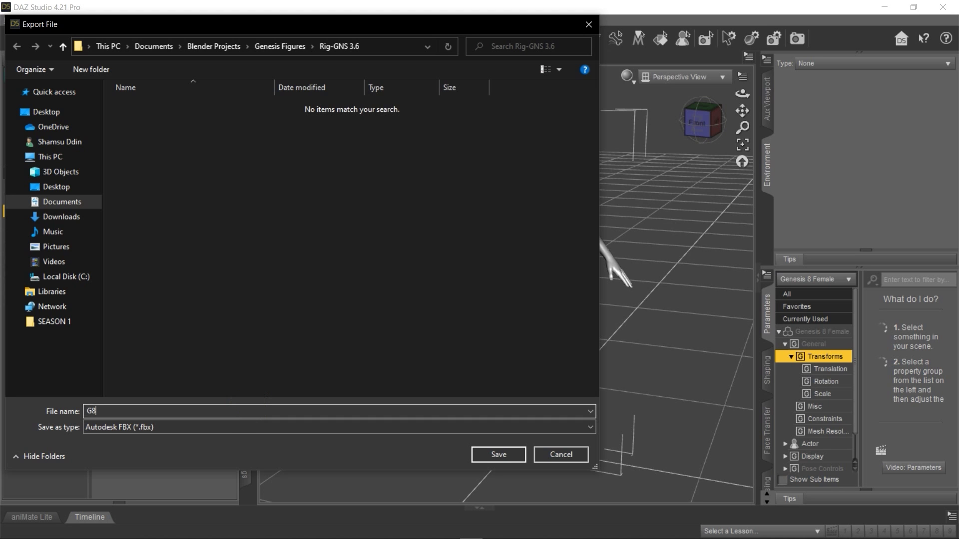
left_click(493, 455)
left_click(547, 503)
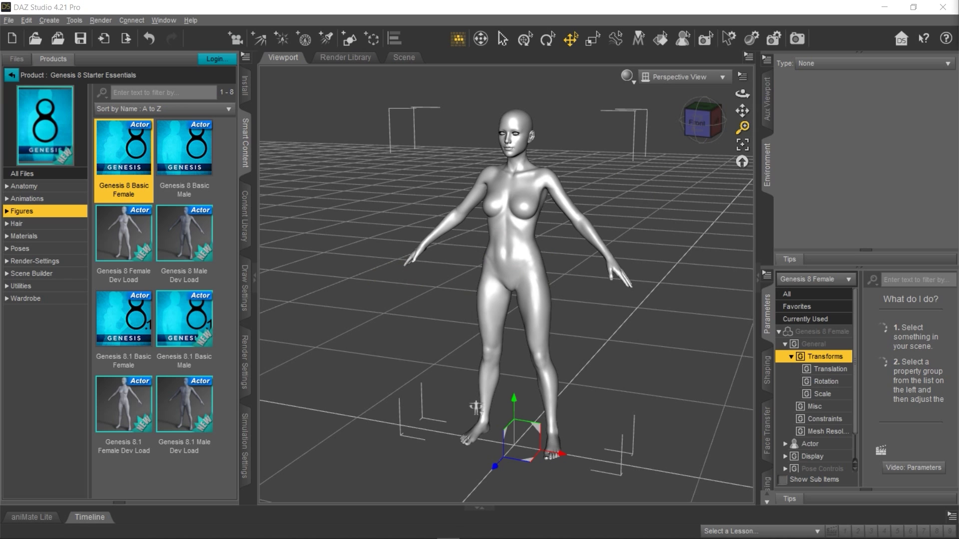
- Maximize Blender, dismiss the splash, delete the default cube and show the Rig-GNS sidebar
left_click_drag(621, 171, 358, 115)
left_click(691, 121)
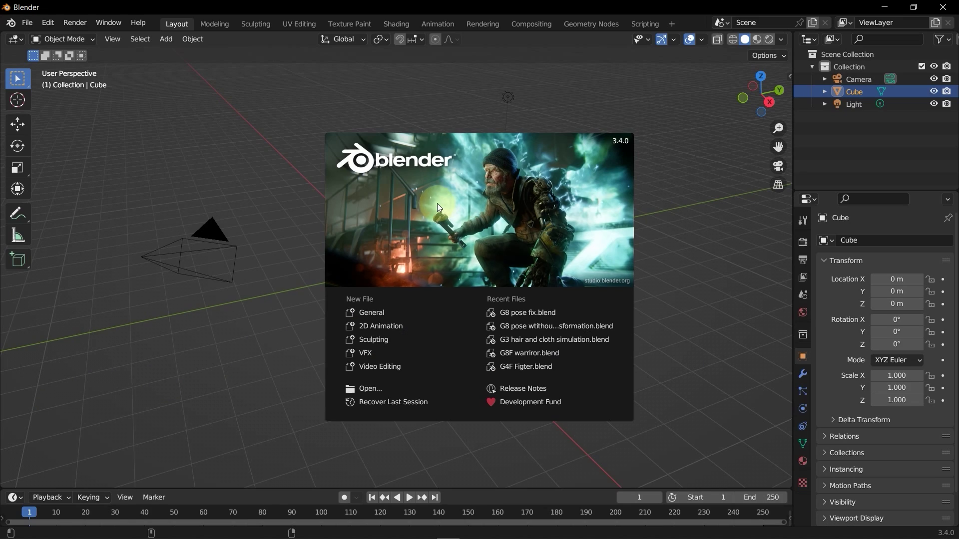
left_click(266, 162)
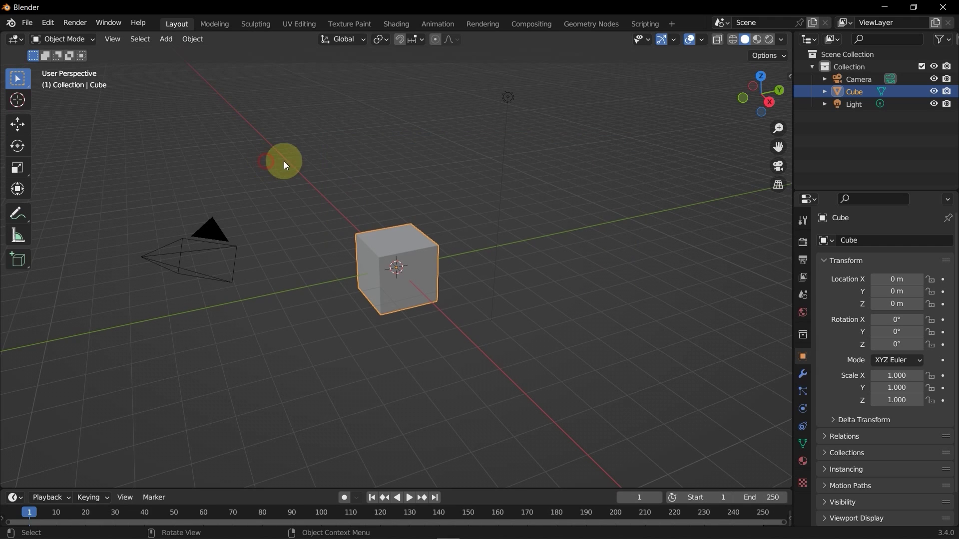
key("Delete")
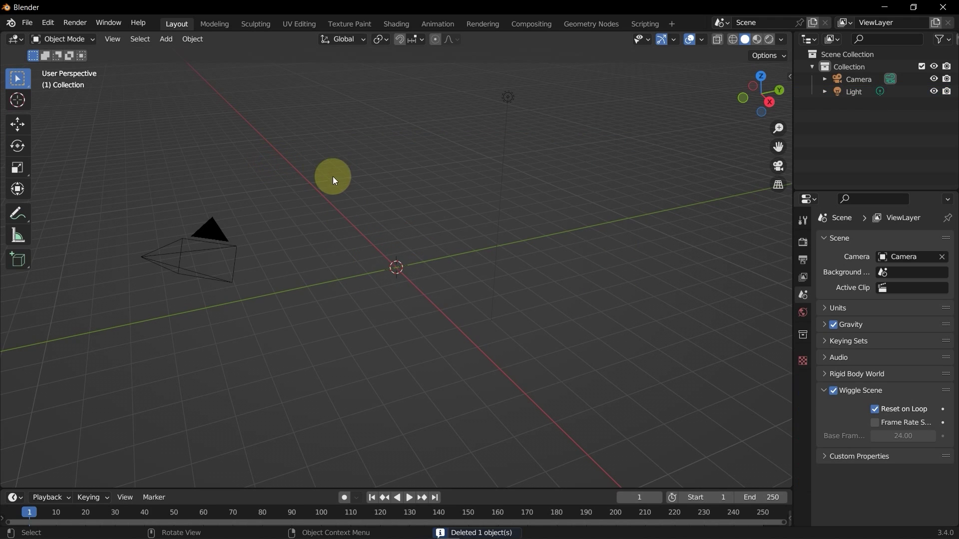
key("n")
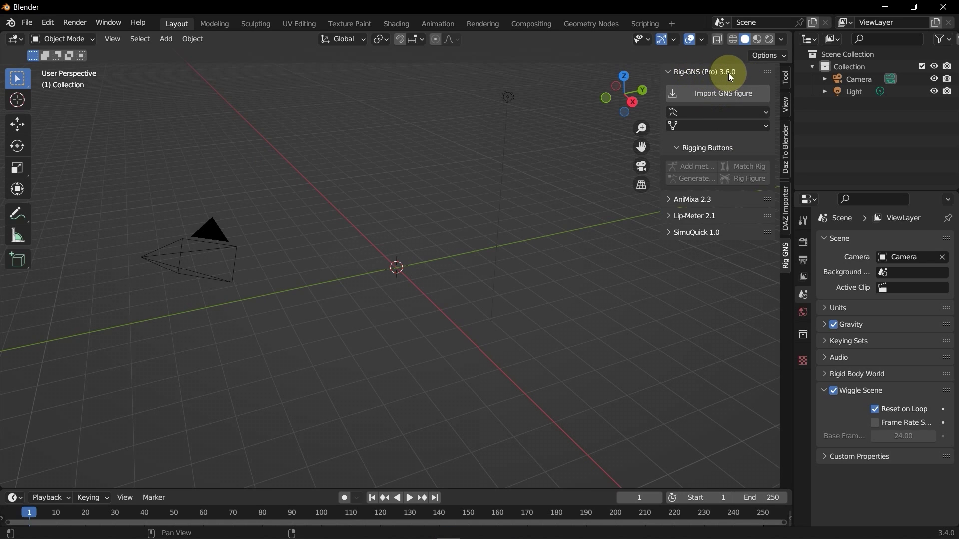
- Import G8F.fbx from the Rig-GNS 3.6 folder as a Genesis figure
left_click(718, 98)
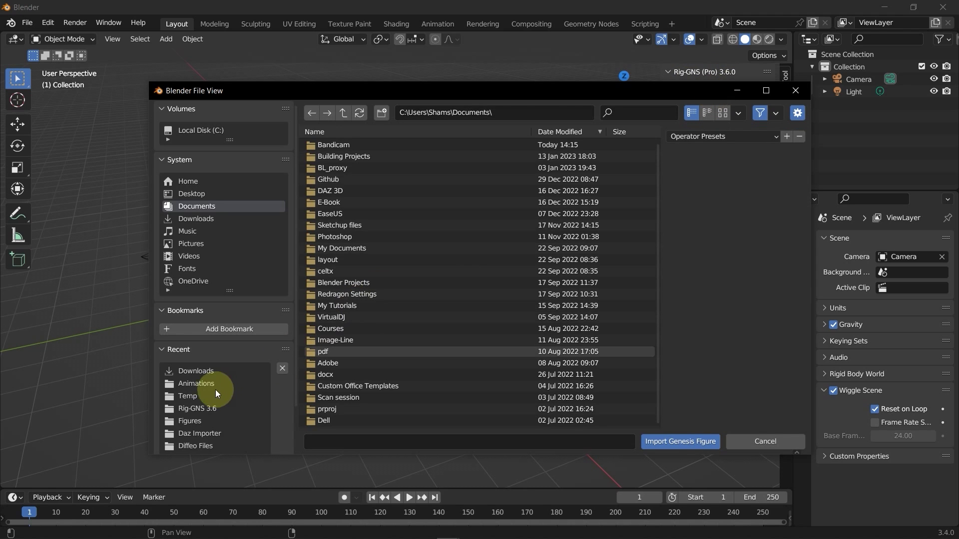
left_click(210, 408)
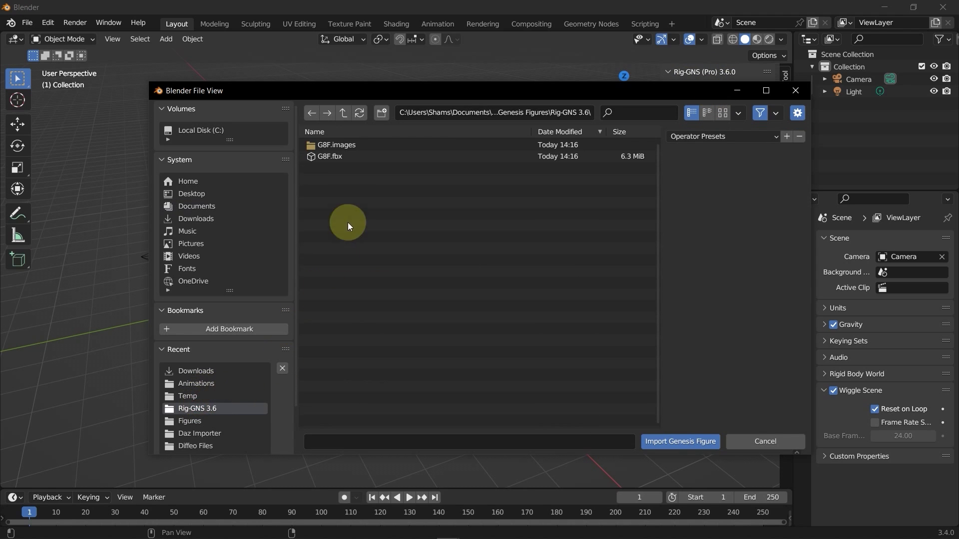
left_click(360, 158)
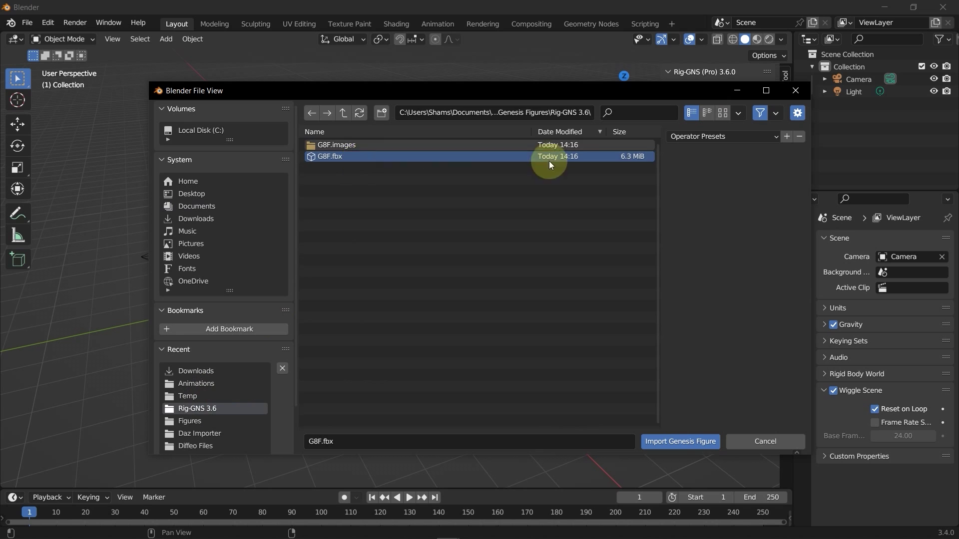
left_click(669, 440)
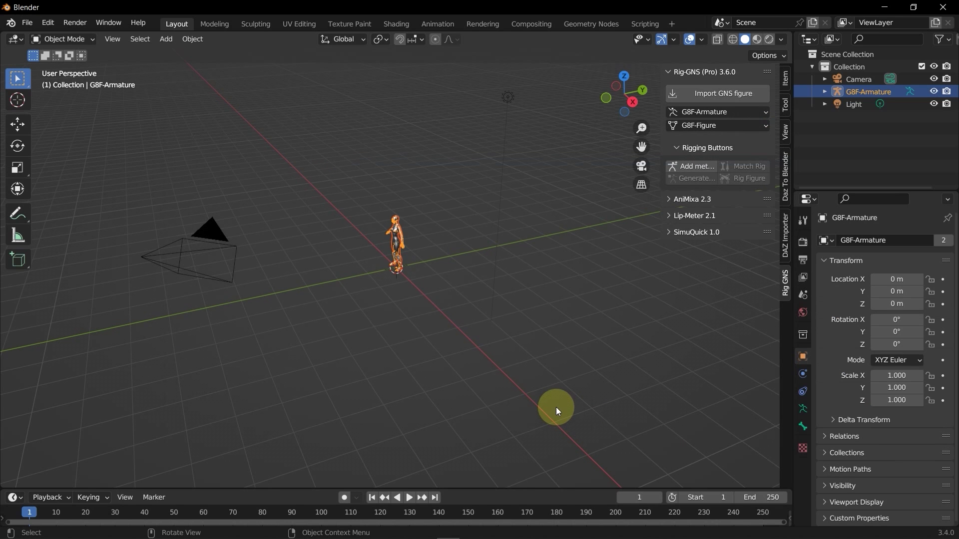
- Add a metarig, match it to the figure and generate the G8F-rig control rig
scroll(402, 224, "up", 10)
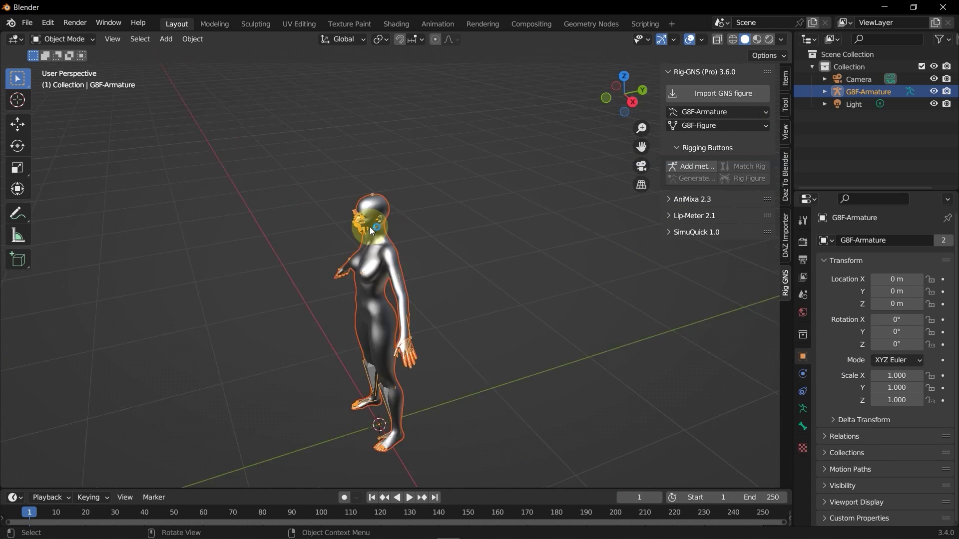
middle_click_drag(364, 218, 704, 151)
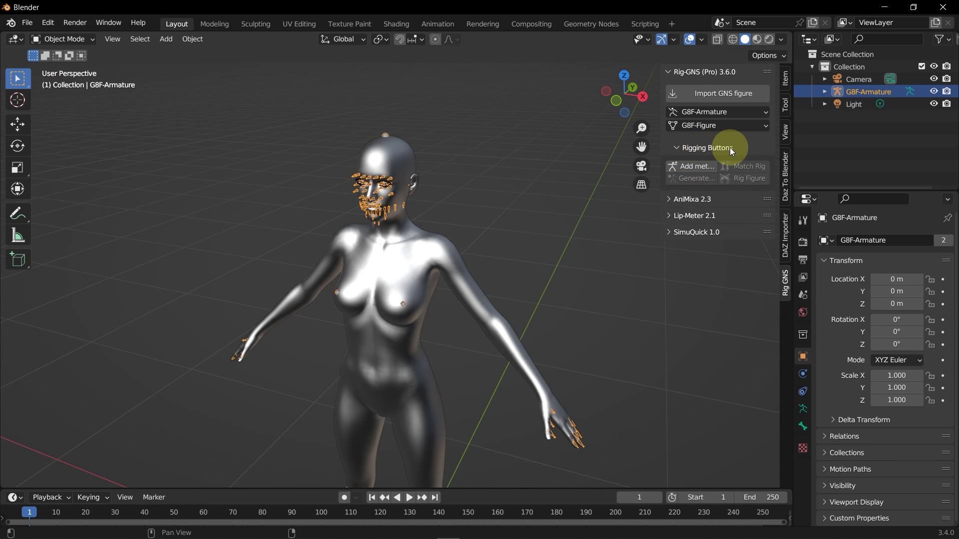
left_click(692, 166)
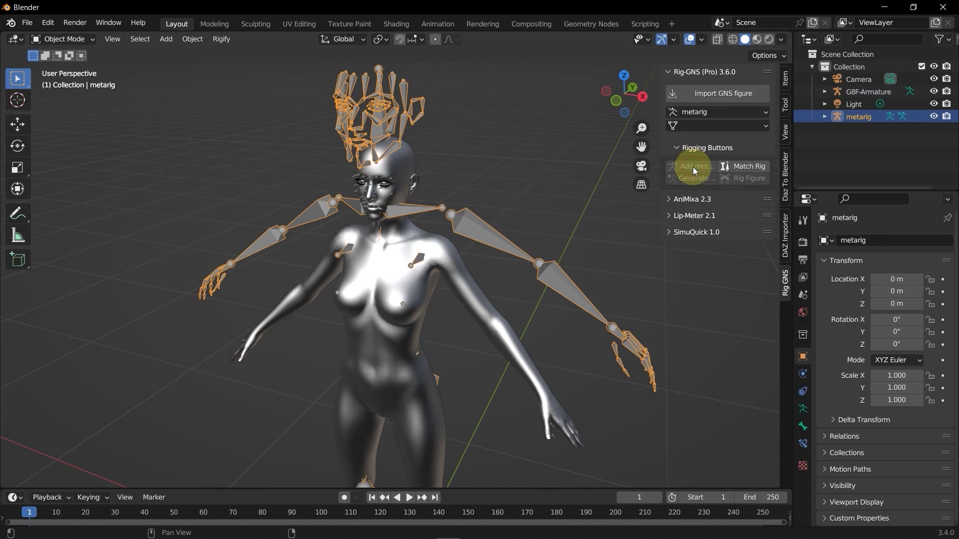
left_click(747, 167)
left_click(694, 180)
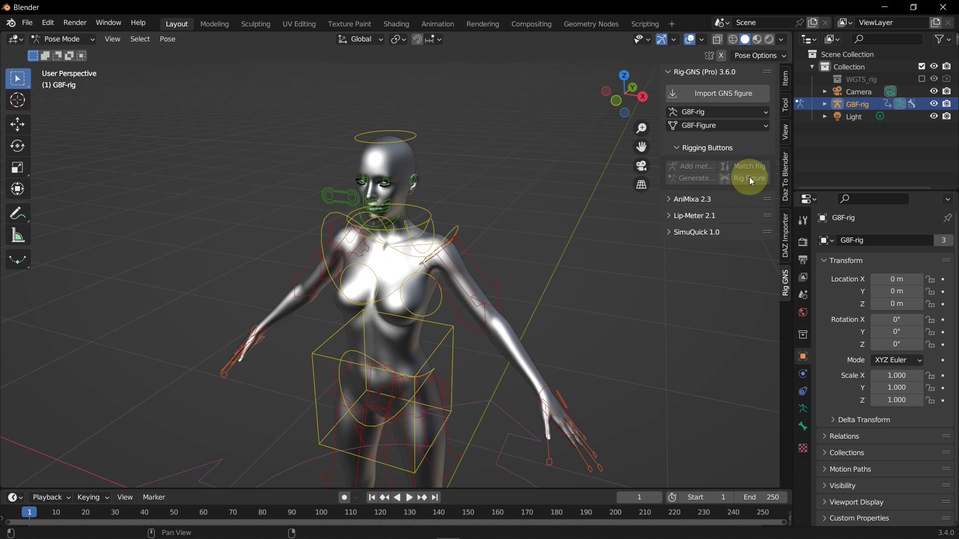
scroll(649, 205, "down", 3)
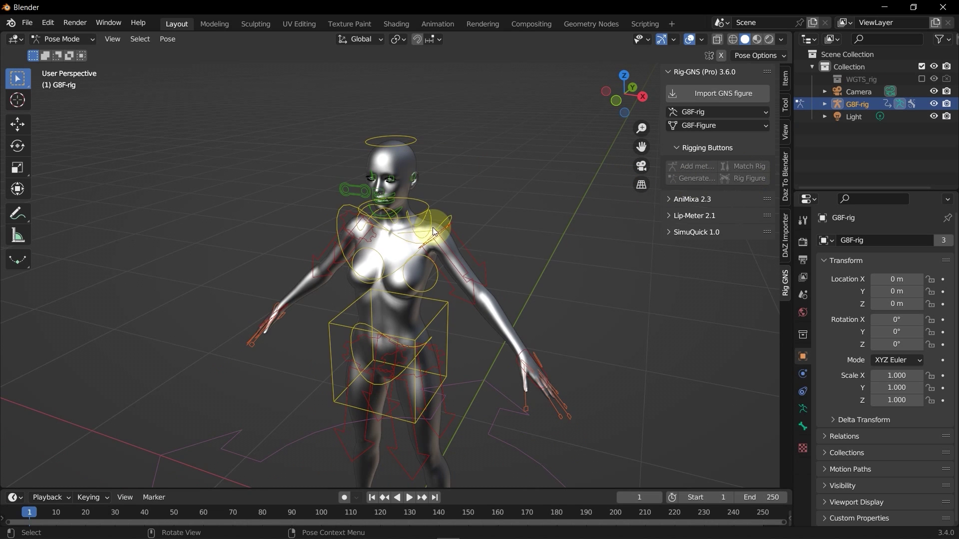
- Expand the AniMixa 2.3 panel and open mixamo.com through Get: Mixamo
left_click(688, 199)
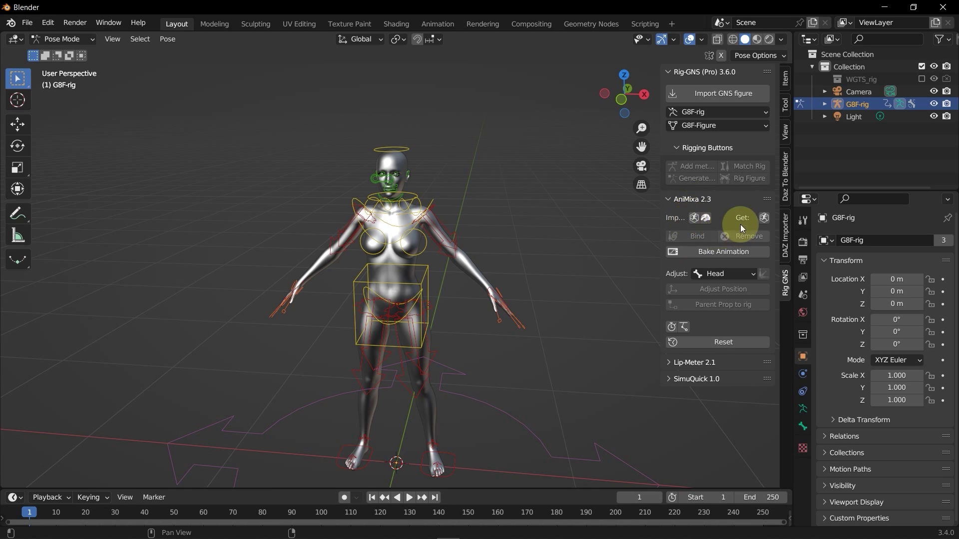
left_click(764, 218)
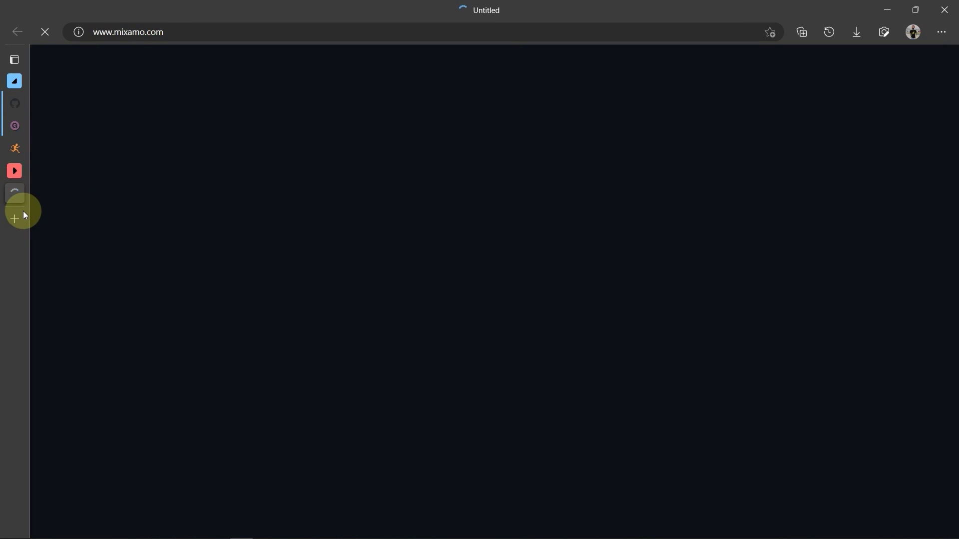
- Download Mixamo's Rumba Dancing as FBX Binary, without skin, at 30 fps
mouse_move(23, 210)
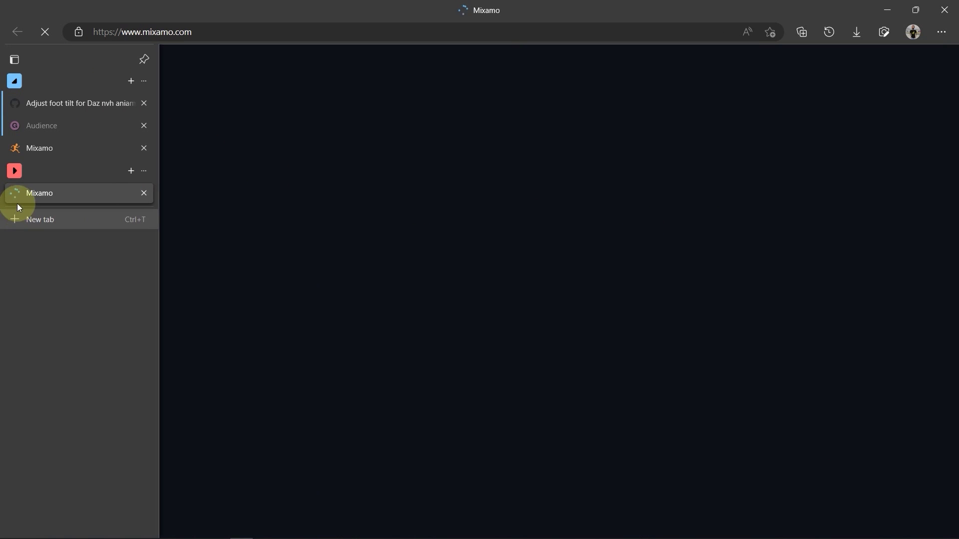
left_click(53, 150)
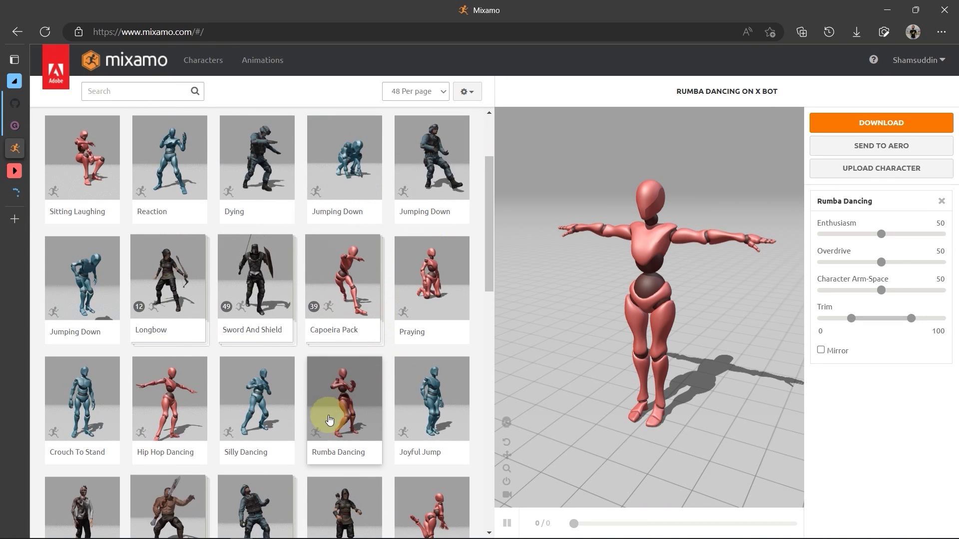
left_click(345, 406)
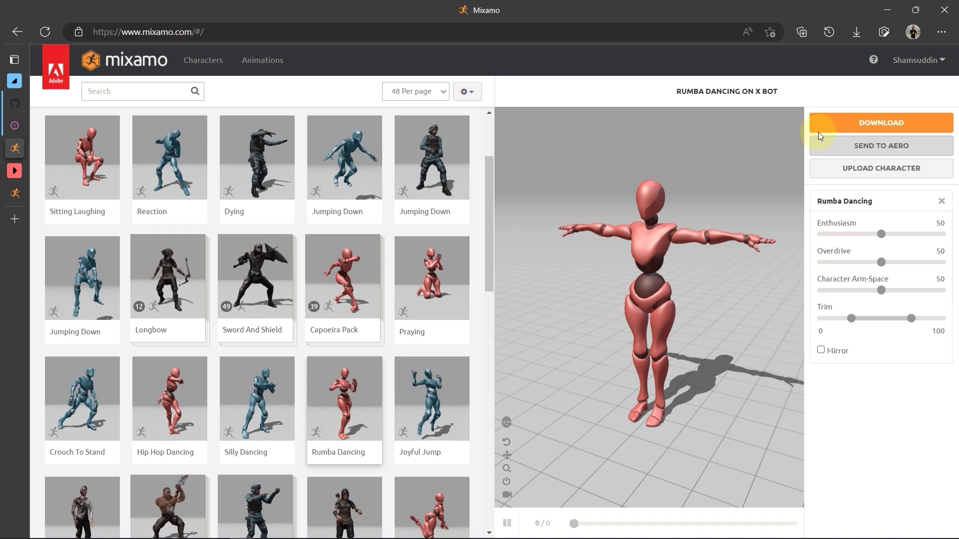
left_click(865, 123)
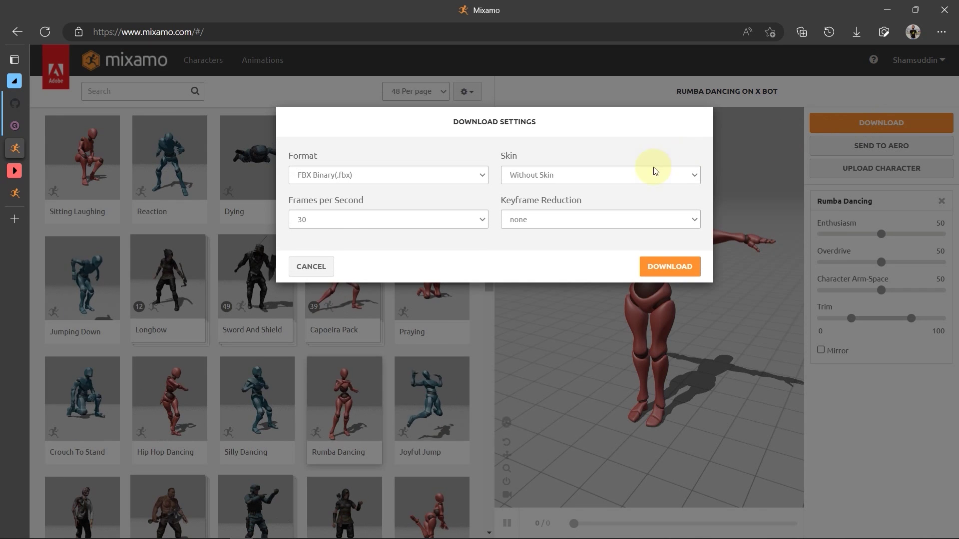
left_click(655, 270)
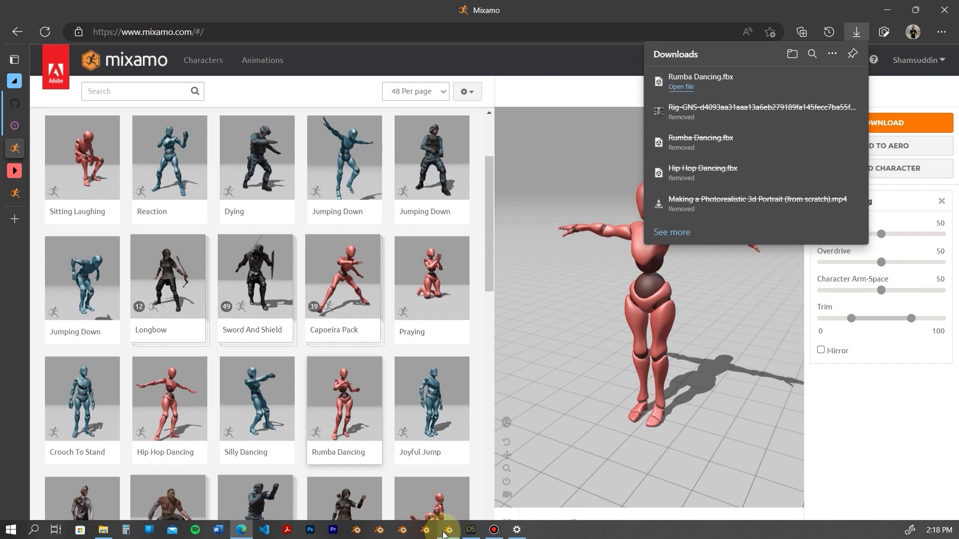
- Import Rumba Dancing.fbx from Downloads as a Mixamo figure via AniMixa
left_click(446, 530)
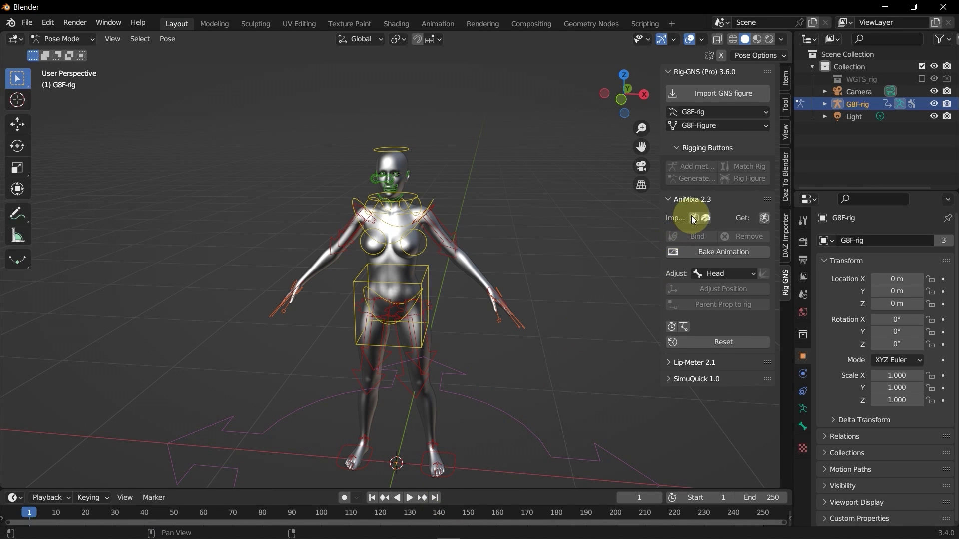
left_click_drag(661, 217, 638, 219)
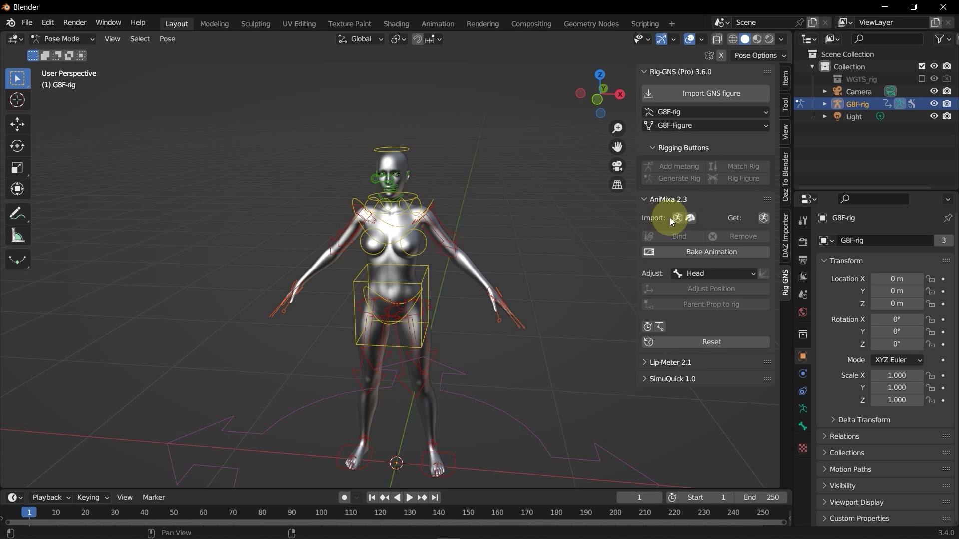
left_click(677, 218)
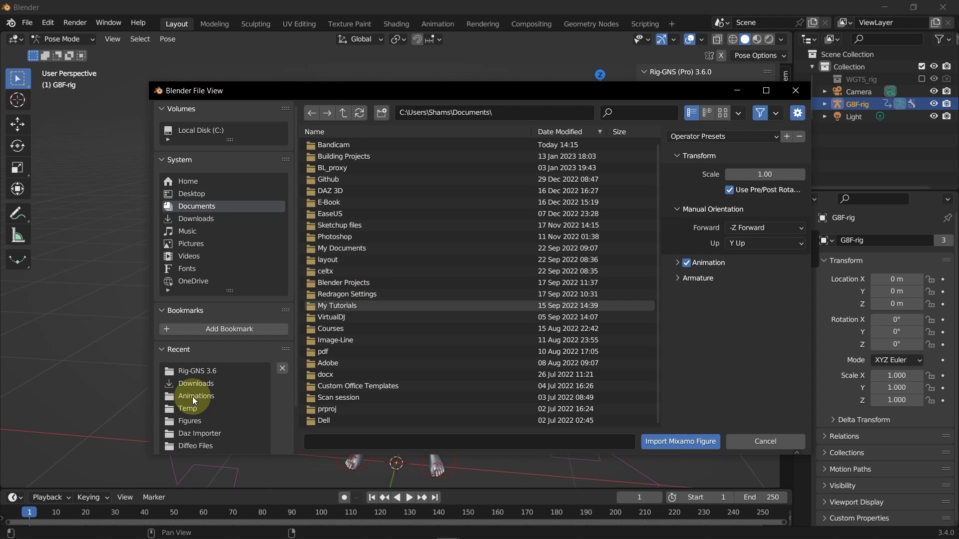
left_click(196, 389)
left_click(376, 260)
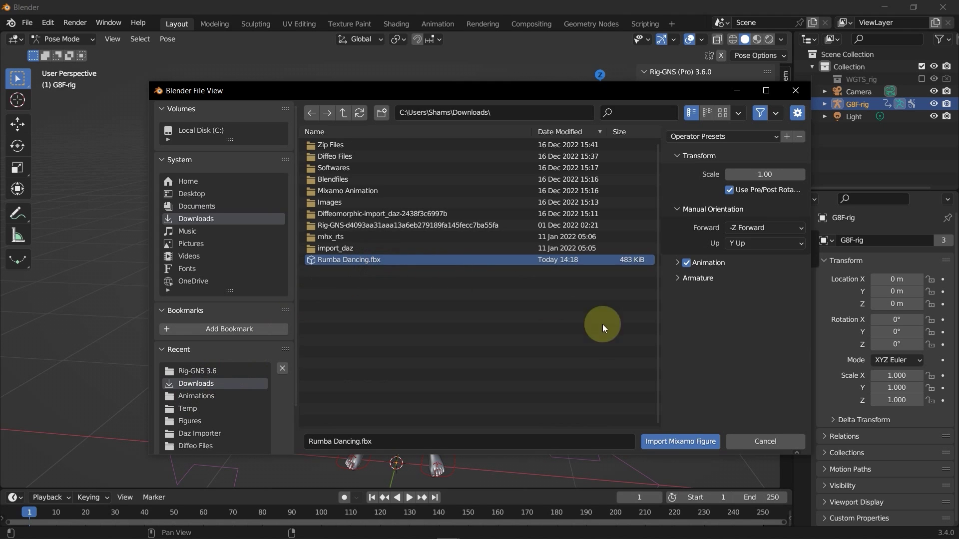
left_click(671, 441)
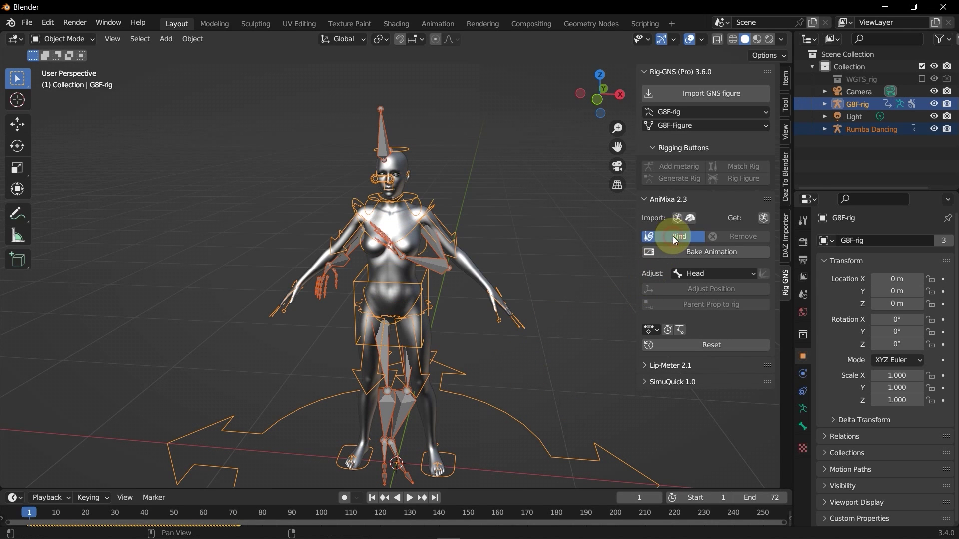
- Bind the Rumba Dancing motion to G8F-rig and play it back once to check
left_click(673, 236)
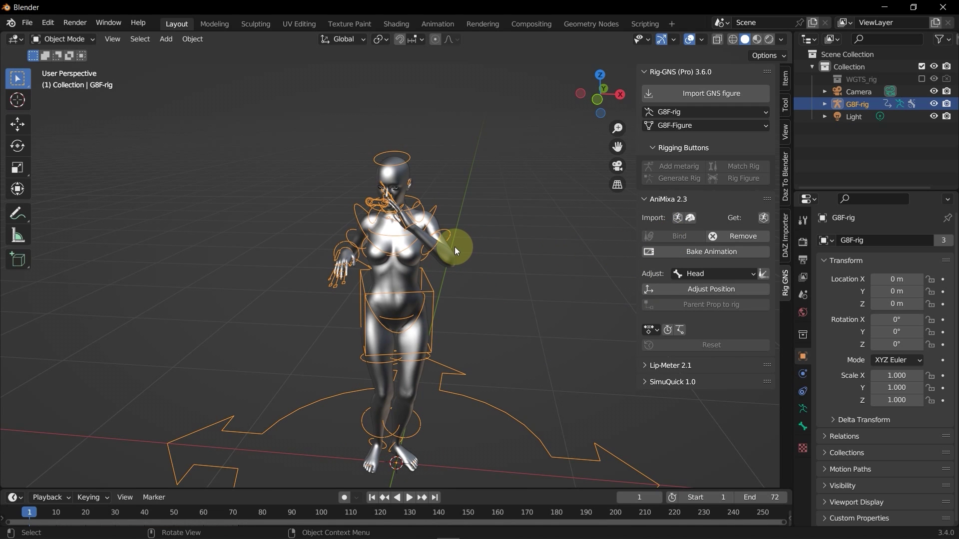
key("space")
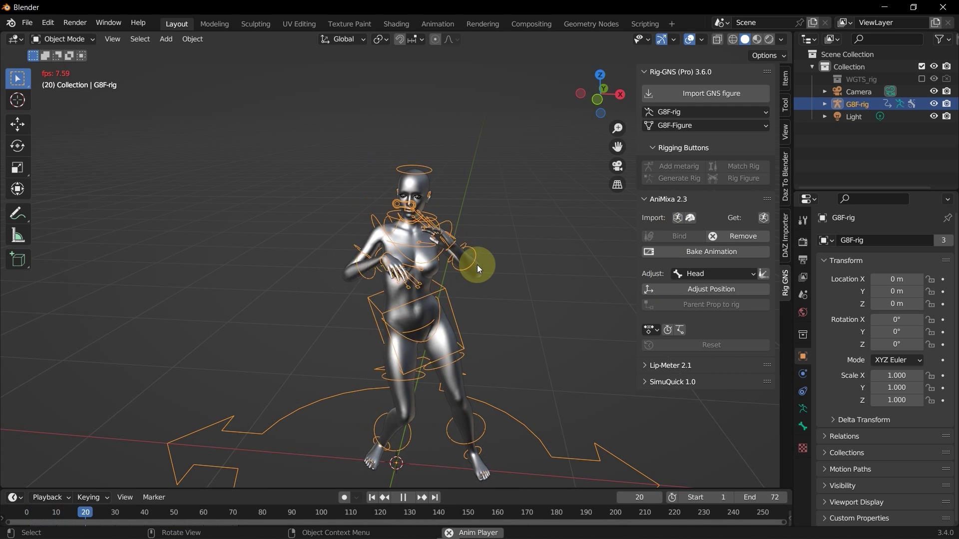
key("space")
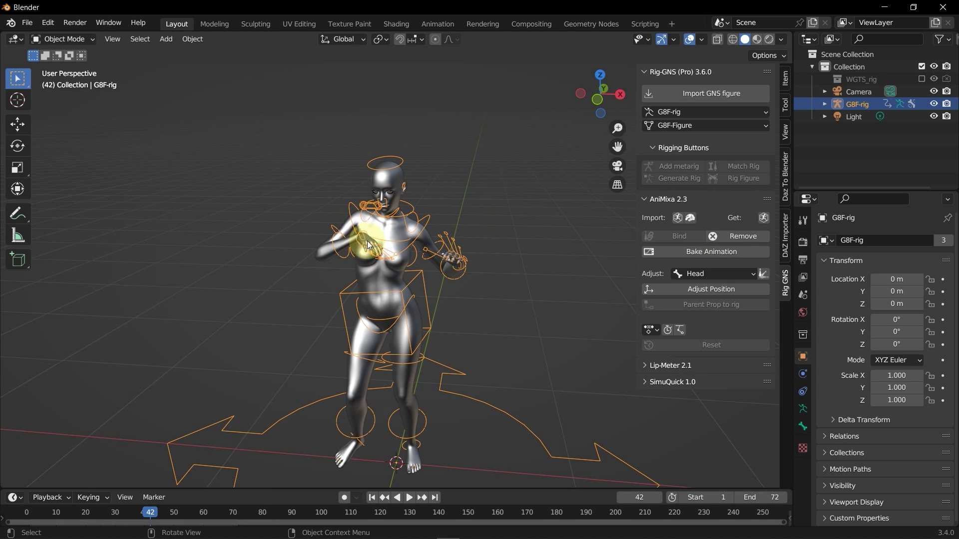
- Export the rig's dance as DAZ BVH named 'Rumba Dancing' into the Animations folder
left_click(27, 22)
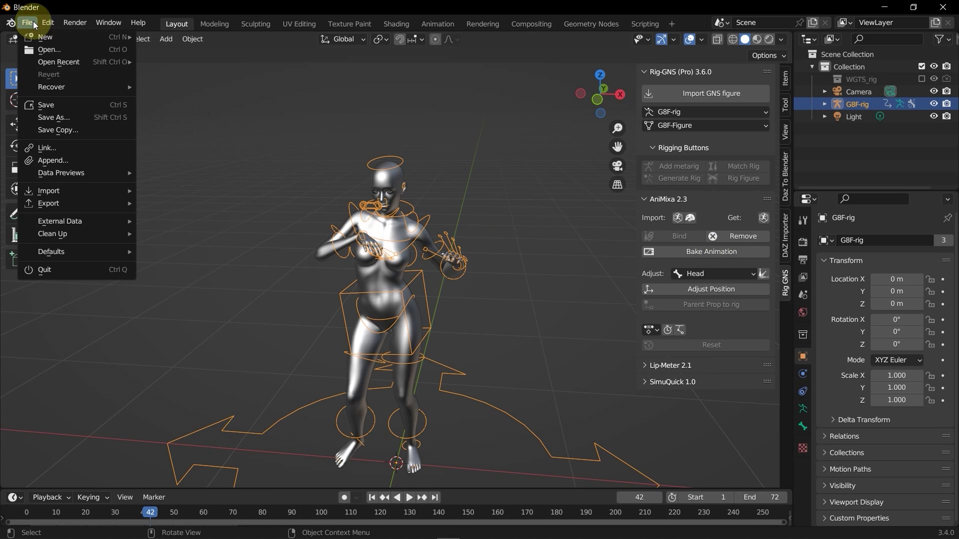
mouse_move(61, 201)
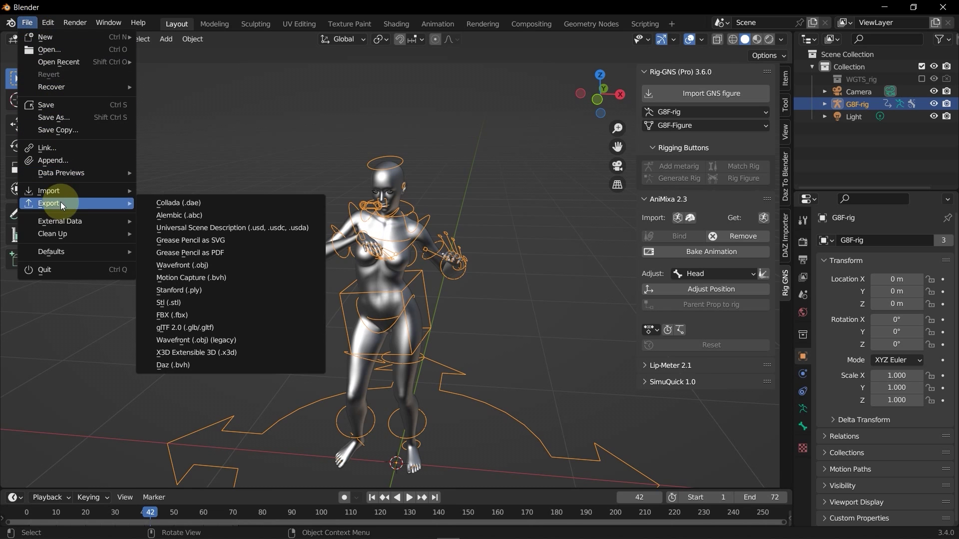
left_click(200, 368)
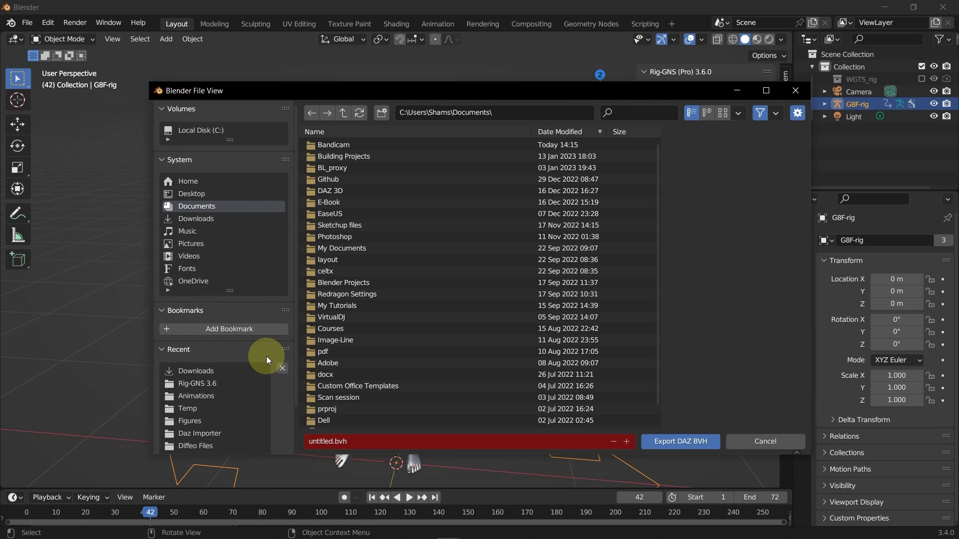
left_click(197, 397)
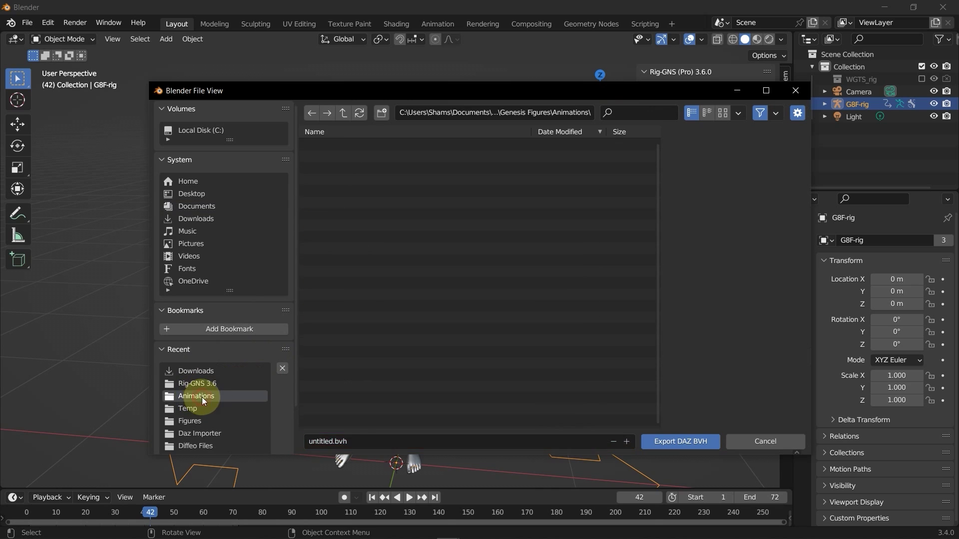
left_click(348, 443)
type("Rumba Dancing")
left_click(674, 442)
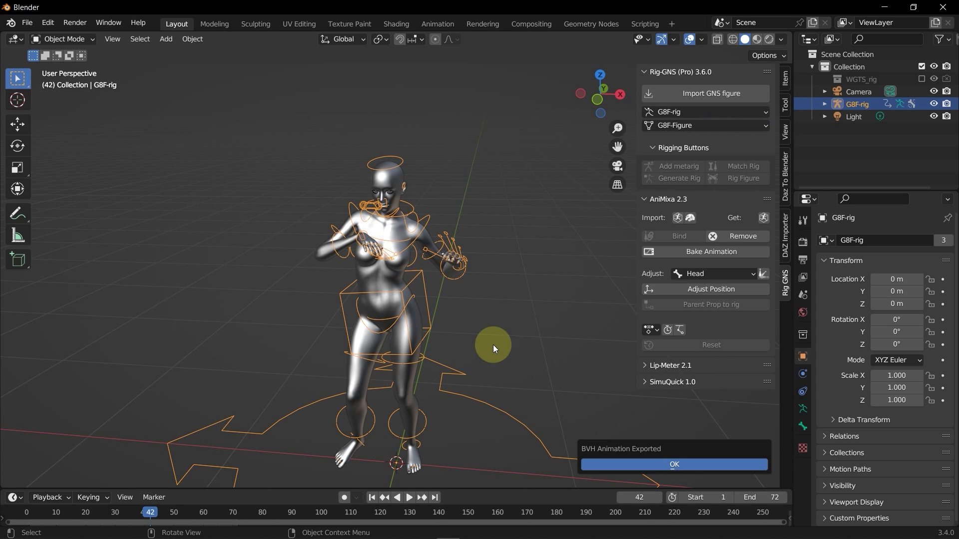
left_click(673, 466)
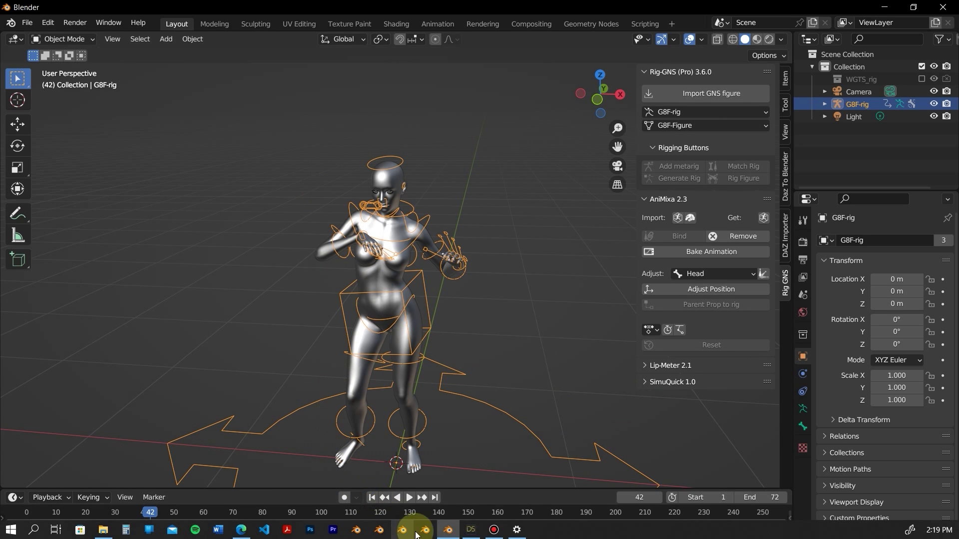
- Import Rumba Dancing.bvh onto Genesis 8 Female in DAZ Studio with default options
left_click(474, 532)
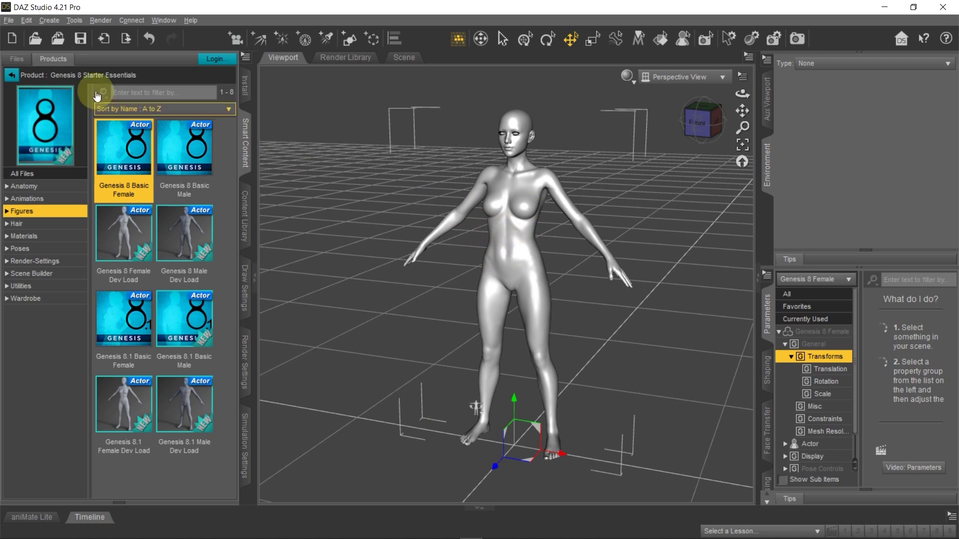
left_click(14, 20)
left_click(31, 149)
left_click(184, 105)
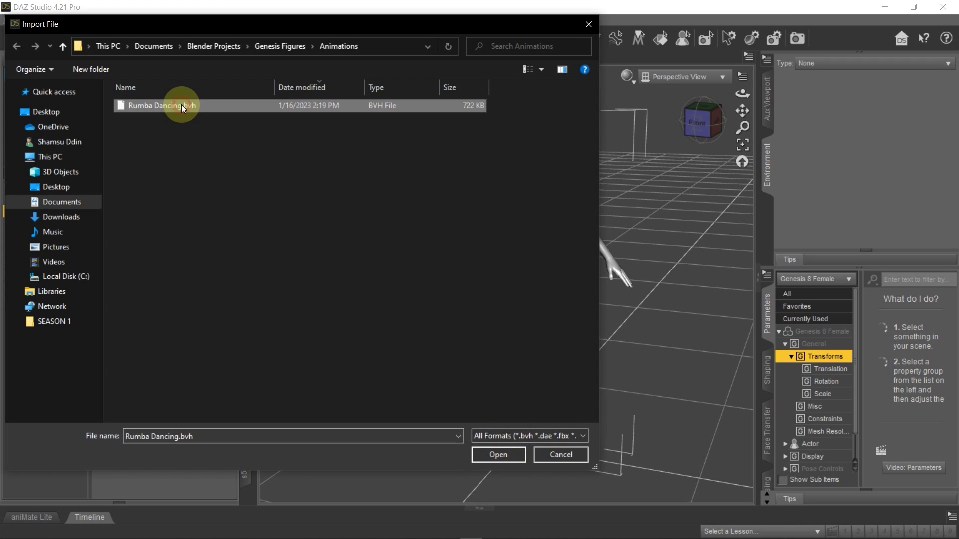
left_click(520, 454)
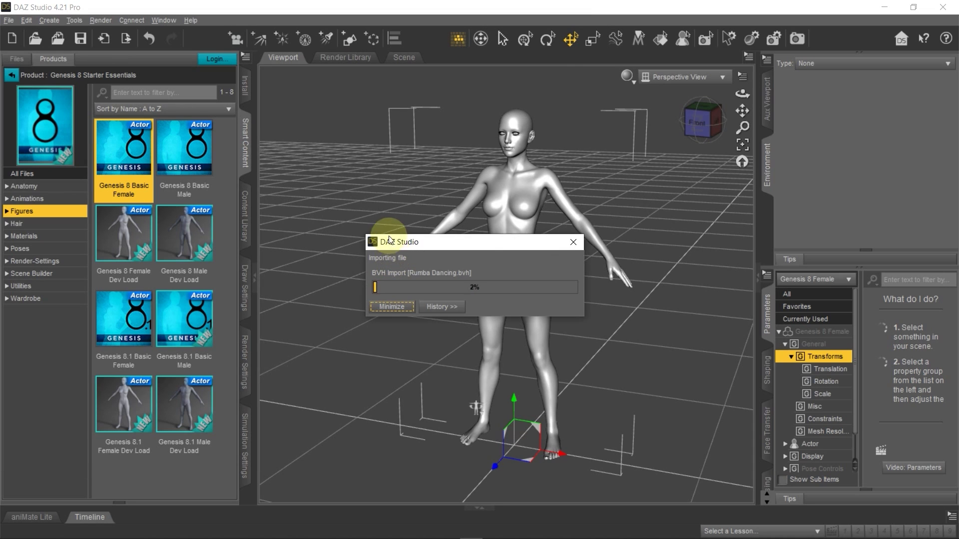
left_click(543, 403)
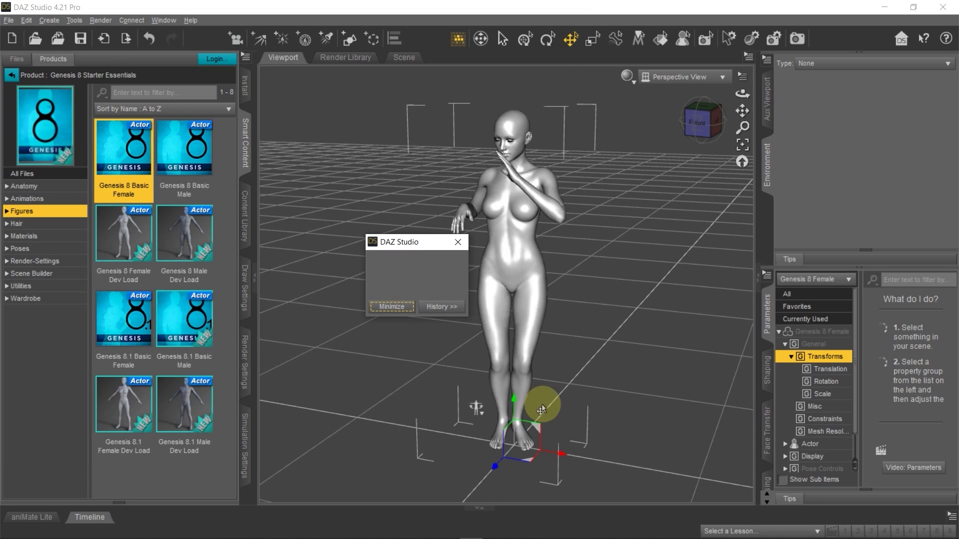
- Show the Timeline and play the 73-frame dance, then stop playback
left_click(90, 519)
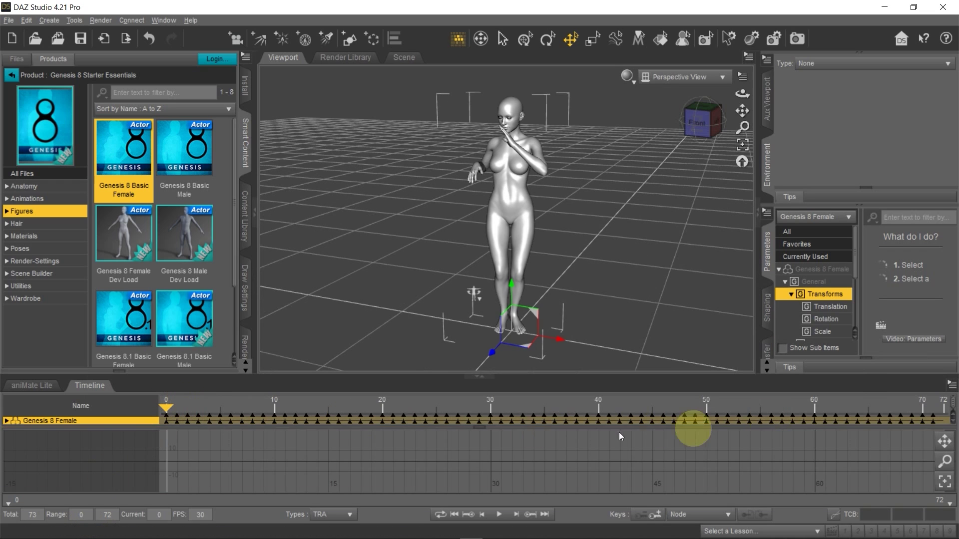
left_click(499, 515)
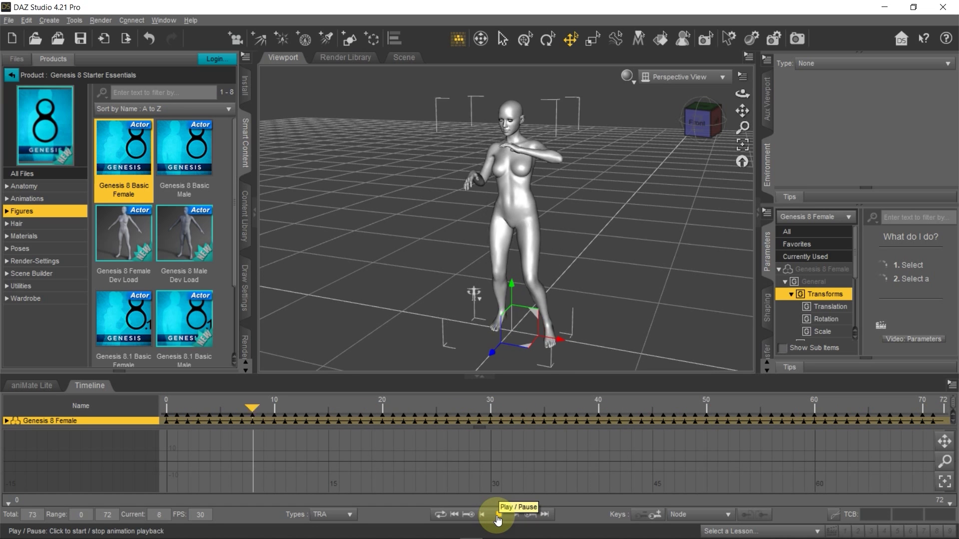
left_click(498, 520)
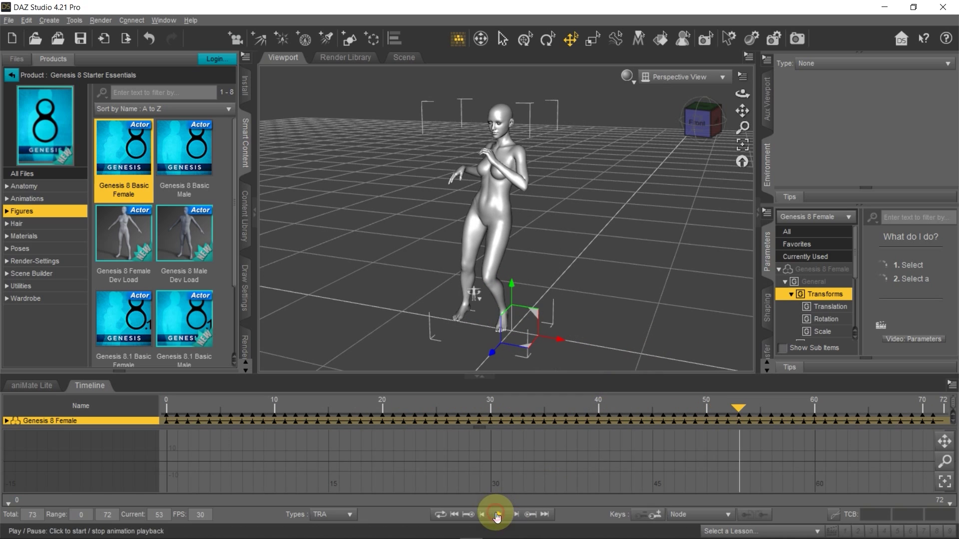
left_click(498, 514)
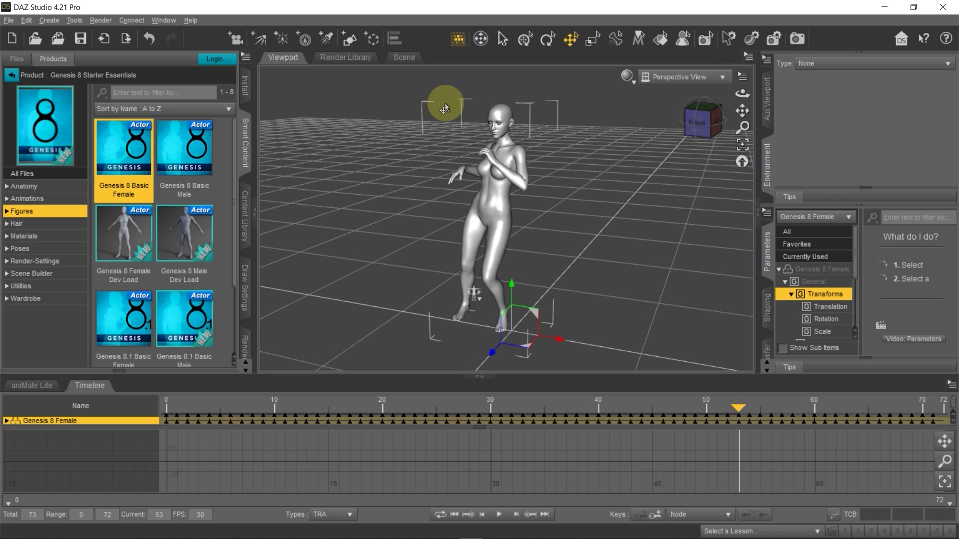
- In DAZ Studio, select every scene node and turn off rotation limits on all selected bones
left_click(404, 58)
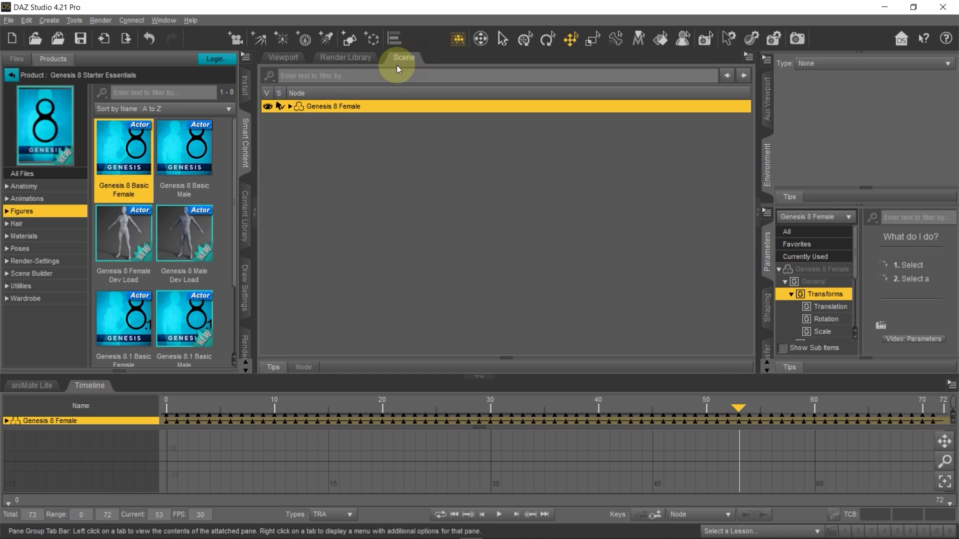
right_click(318, 110)
mouse_move(359, 114)
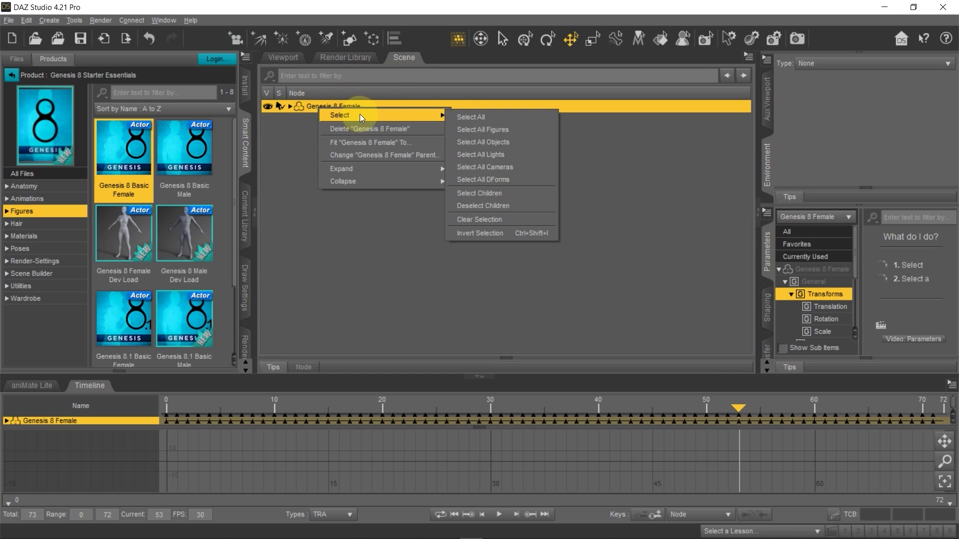
left_click(477, 120)
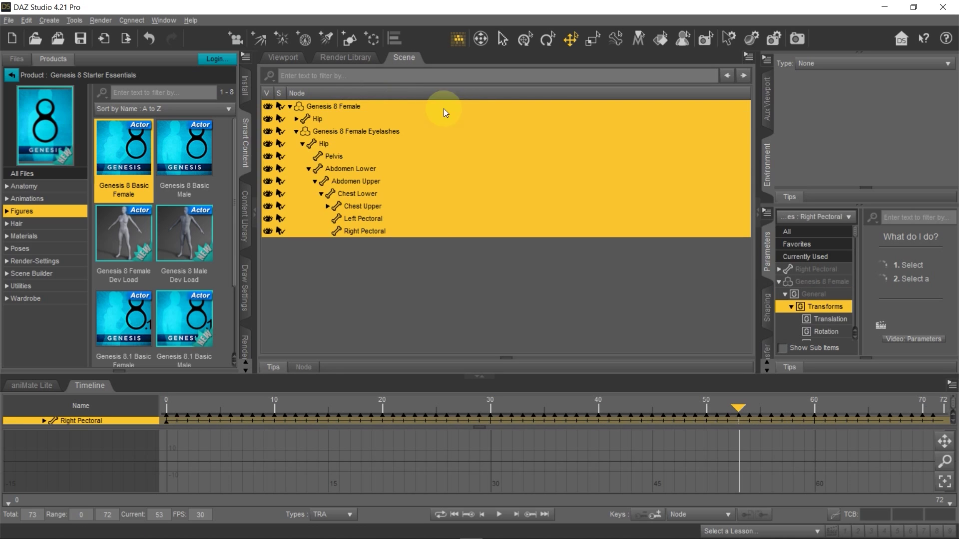
left_click(284, 58)
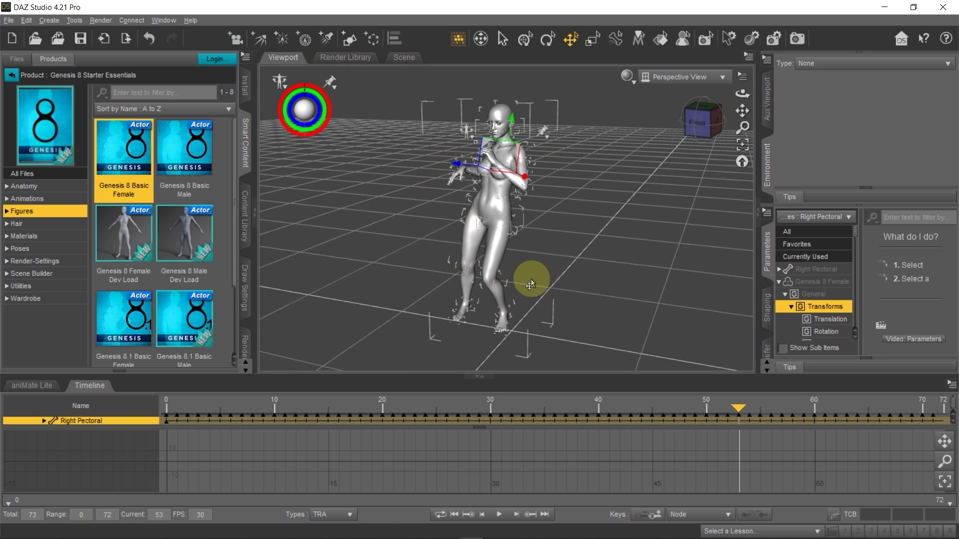
left_click(26, 20)
mouse_move(53, 130)
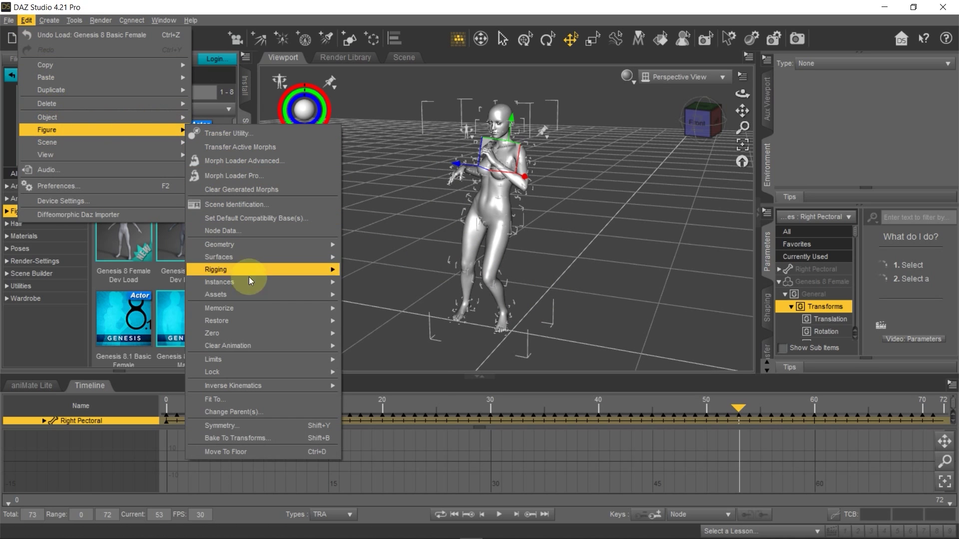
mouse_move(253, 359)
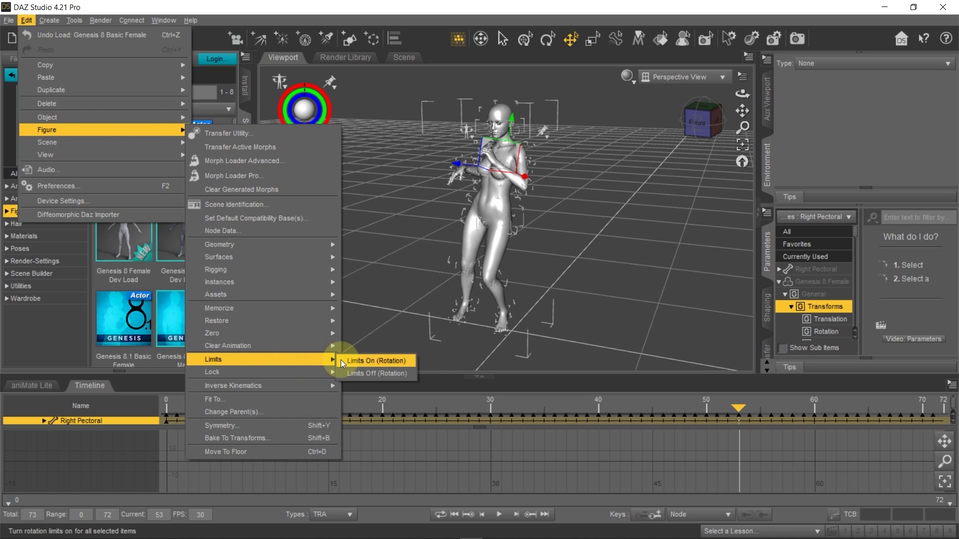
left_click(376, 373)
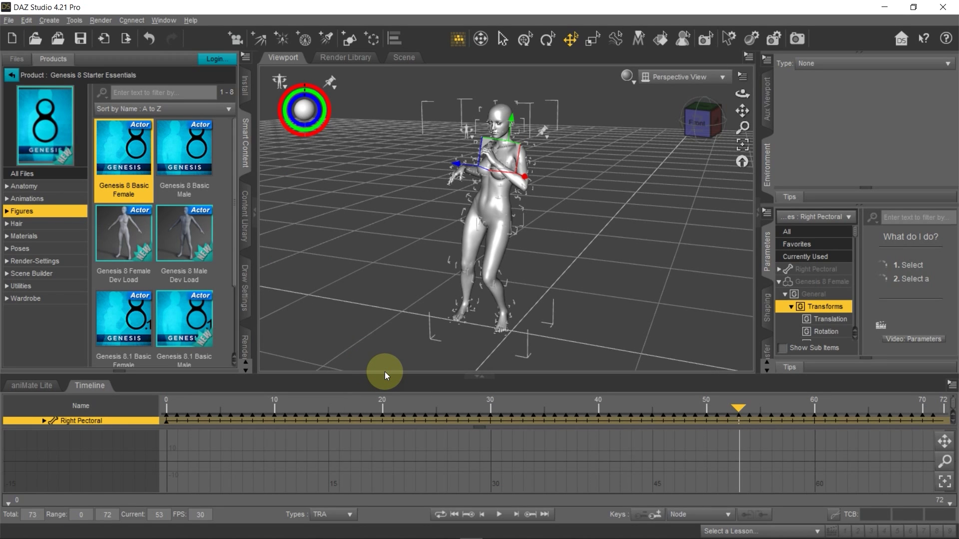
- Play the animation with limits off, stop it at frame 23, and bring Blender forward
left_click(499, 515)
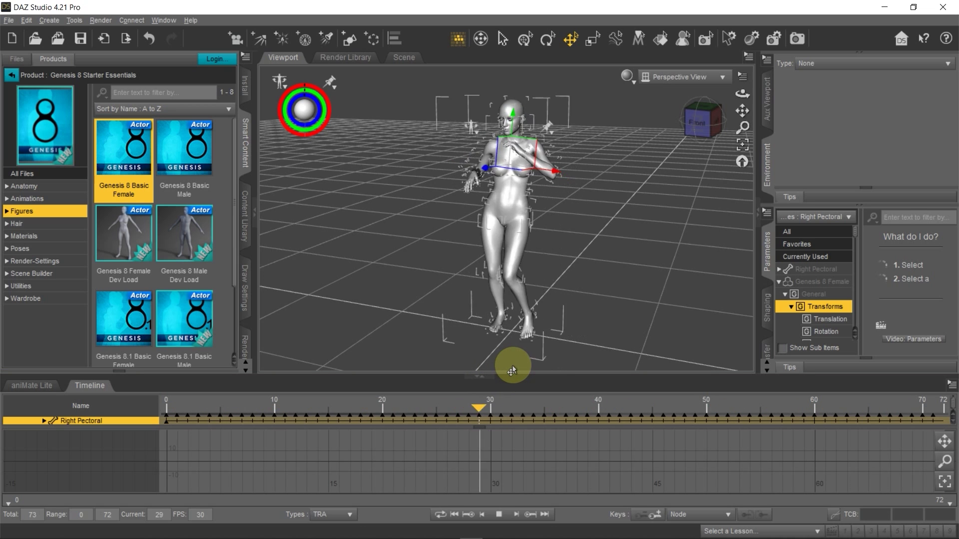
left_click(499, 515)
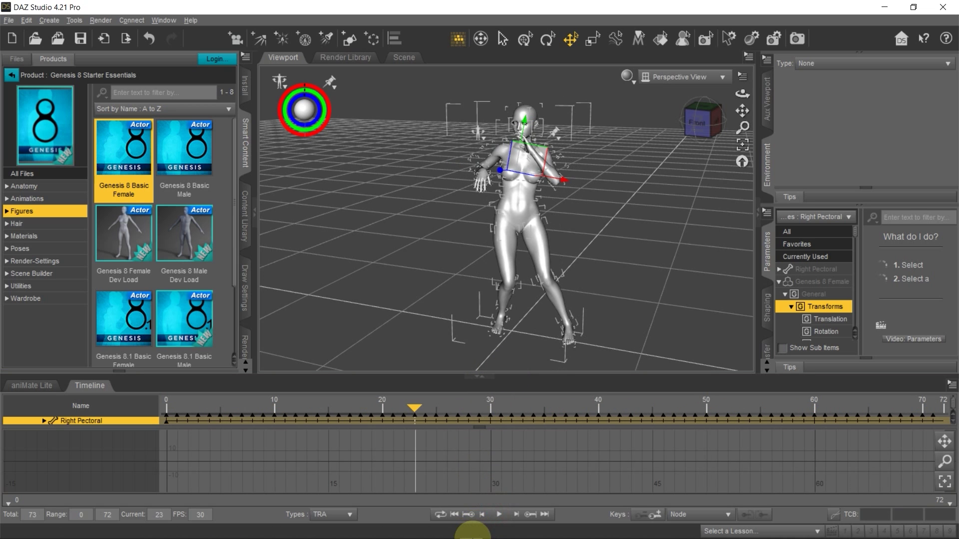
left_click(448, 529)
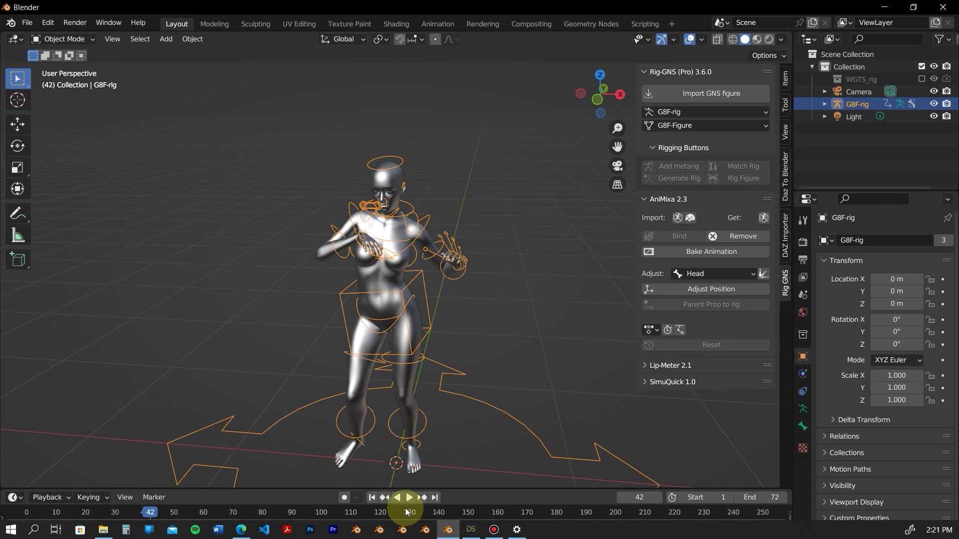
- Preview and pause the rig's dance, then remove it from G8F-rig using AniMixa's Remove
key("space")
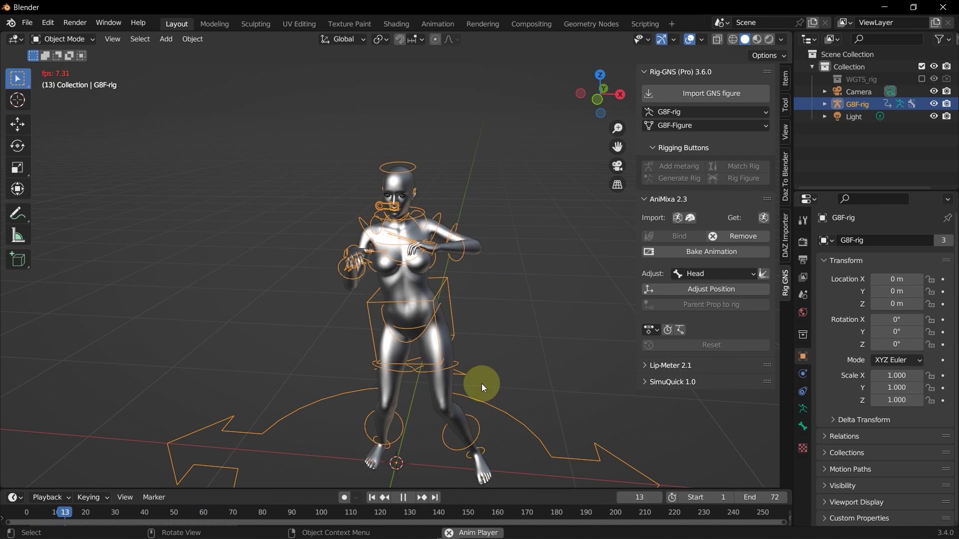
left_click(403, 497)
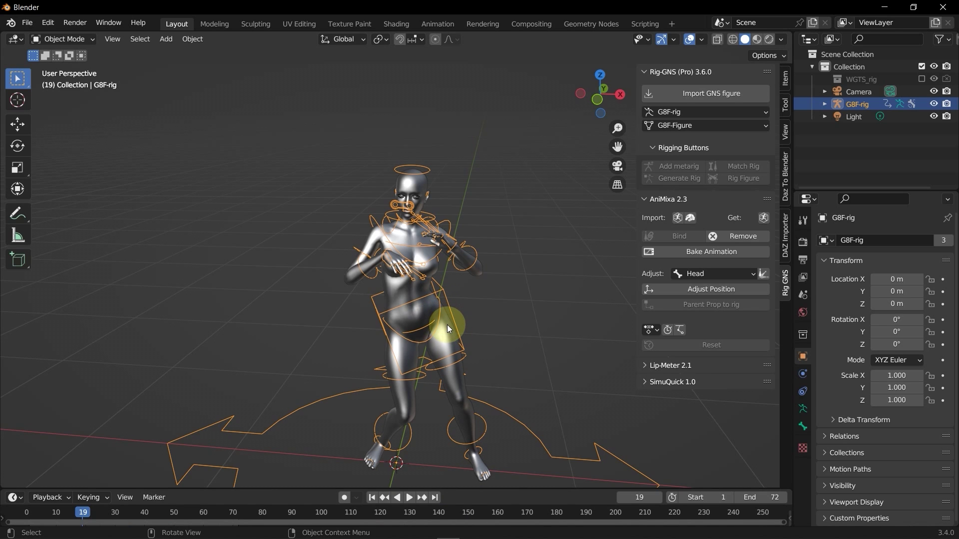
left_click(750, 236)
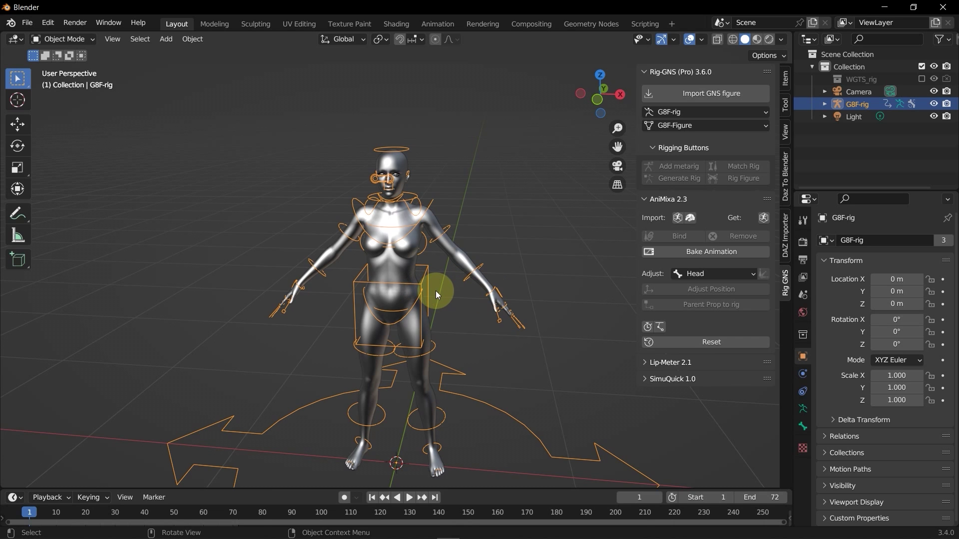
- Put G8F-rig in Pose Mode, switch on AniMixa IK controls, and enlarge the timeline
key("ctrl+Tab")
left_click(429, 381)
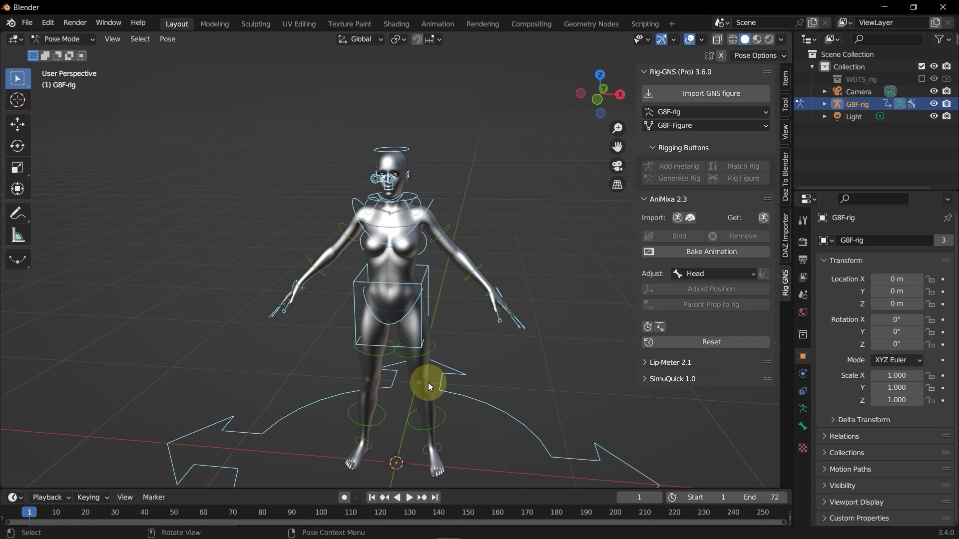
left_click(661, 327)
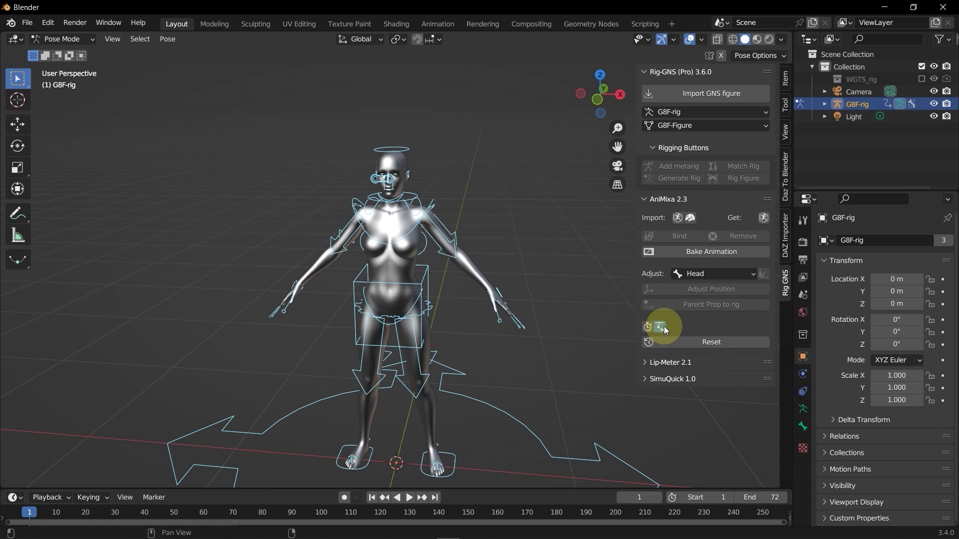
left_click(662, 327)
left_click(663, 327)
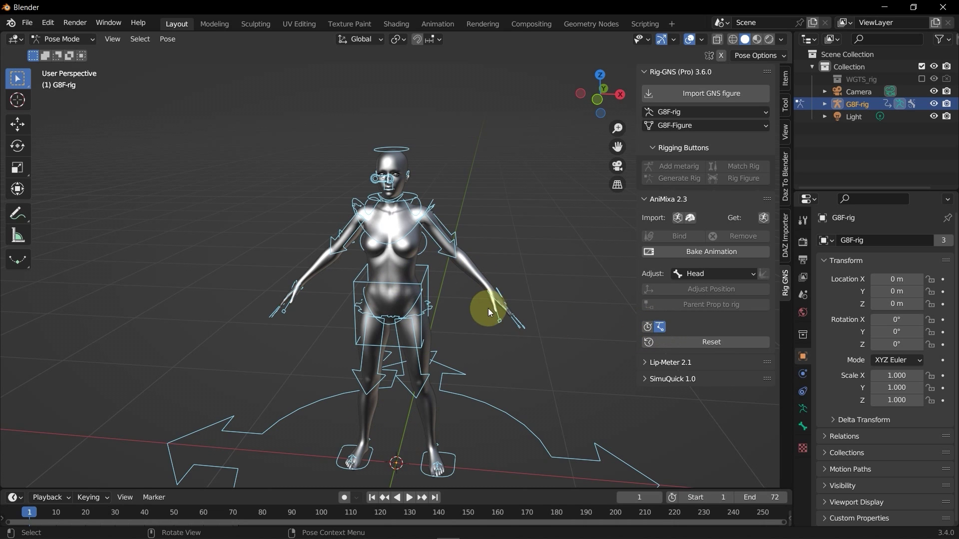
middle_click_drag(400, 280, 265, 433)
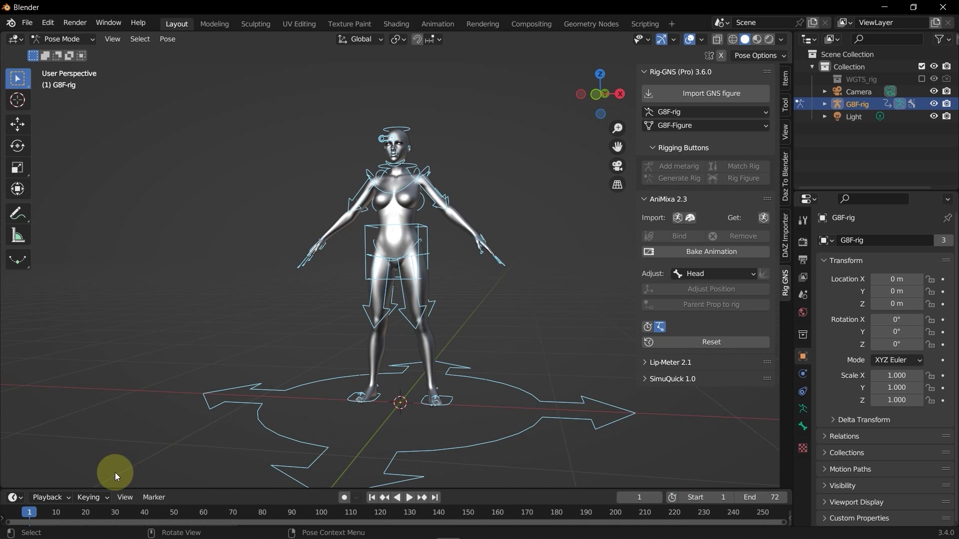
left_click_drag(165, 489, 172, 461)
- Set the active keying set to Location & Rotation and enable Auto Keying
left_click(89, 470)
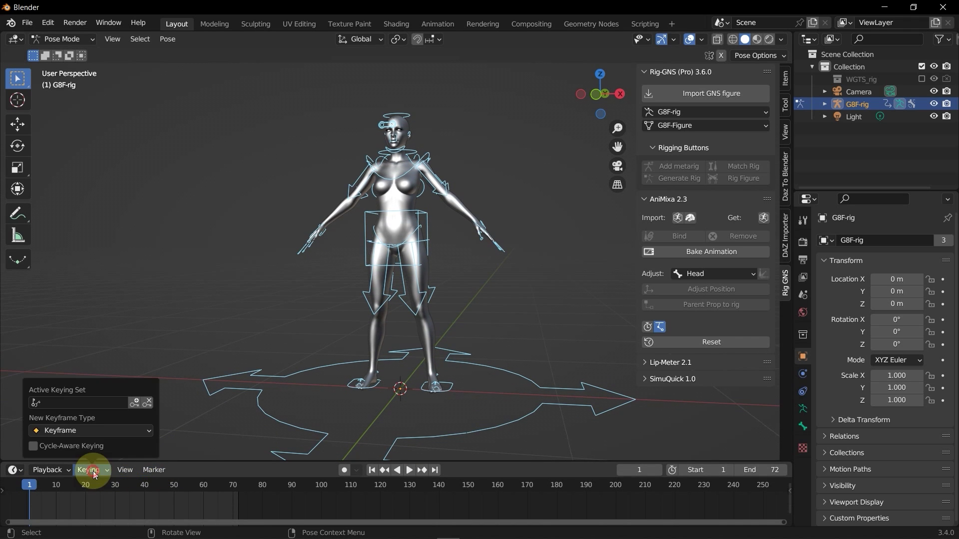
left_click(88, 403)
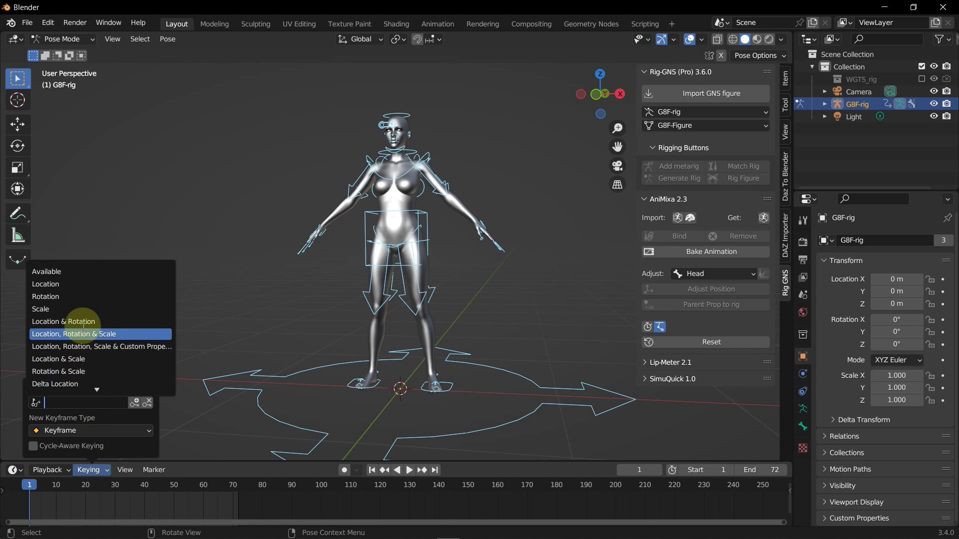
left_click(83, 321)
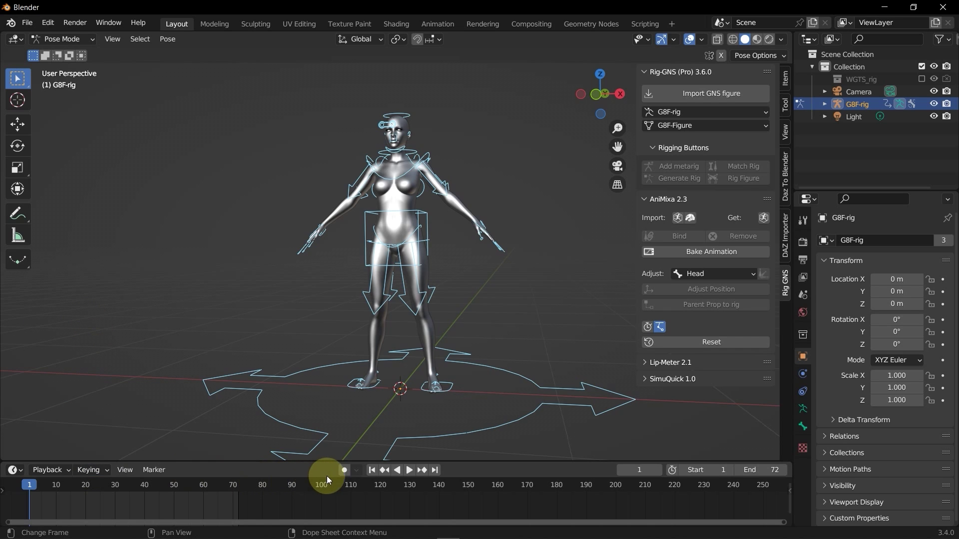
left_click(344, 471)
- Key the torso control at frame 1 and lower it at frame 10
left_click(428, 226)
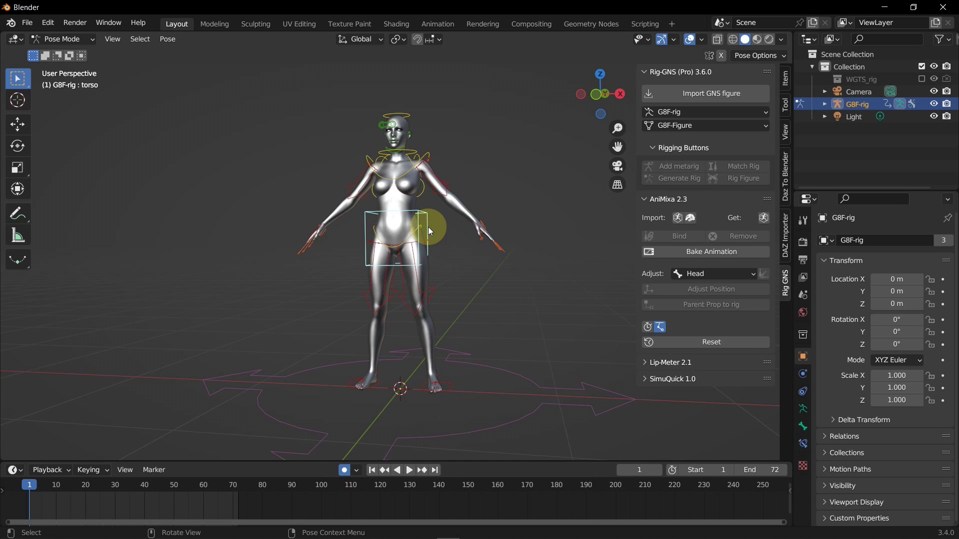
key("i")
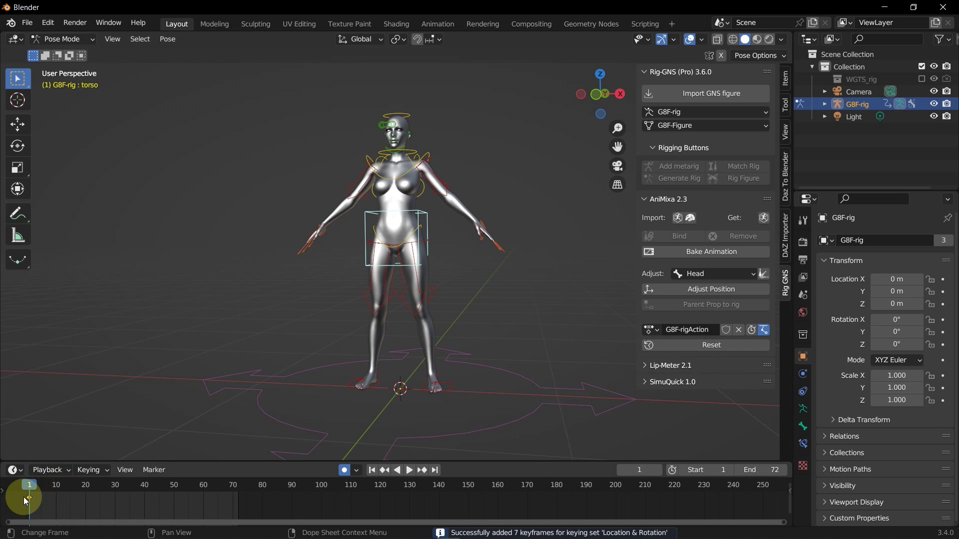
left_click(337, 255)
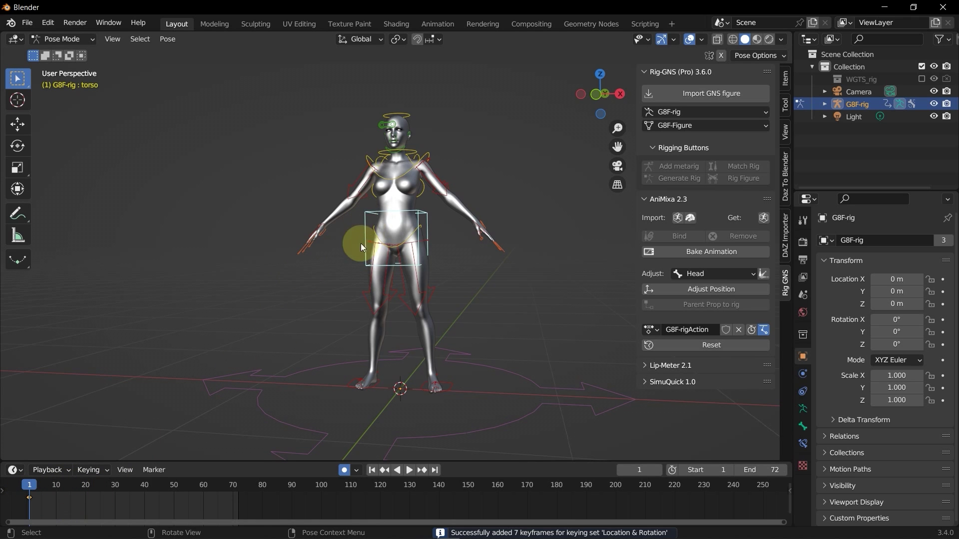
left_click(55, 488)
key("g")
left_click(349, 385)
key("shift+Left")
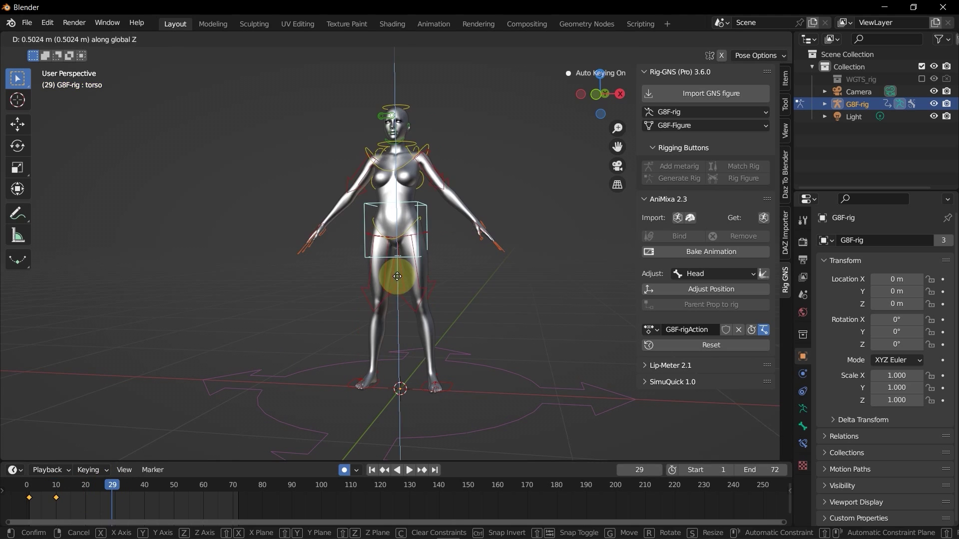
- Key the foot_heel_ik.R control at frames 1 and 25
middle_click_drag(396, 275, 306, 388)
left_click(307, 388)
scroll(406, 355, "up", 5)
scroll(321, 376, "up", 2)
key("i")
scroll(322, 377, "down", 4)
key("shift+space")
key("t")
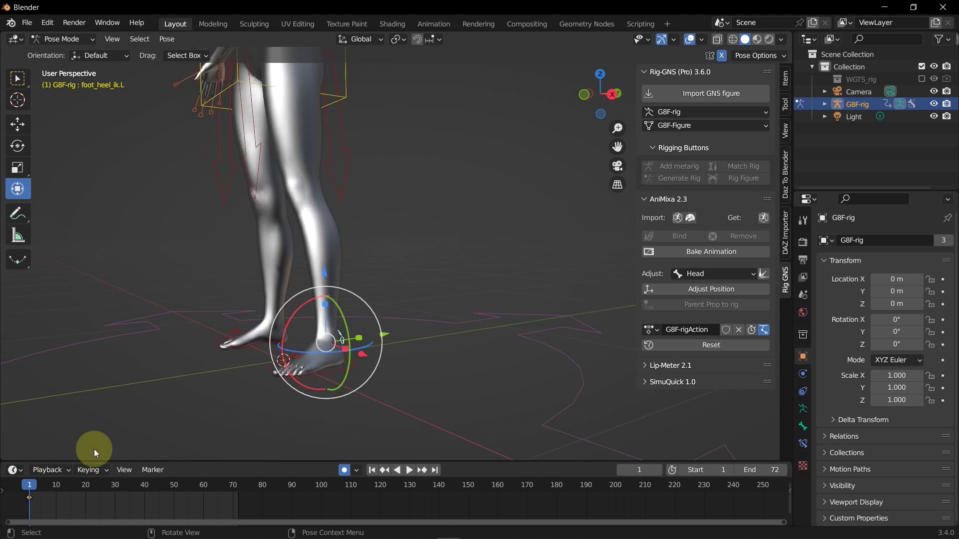
left_click(101, 485)
scroll(254, 390, "up", 2)
key("i")
scroll(217, 441, "down", 2)
- At frame 33, lower the hips control into a crouch and key it
left_click(125, 485)
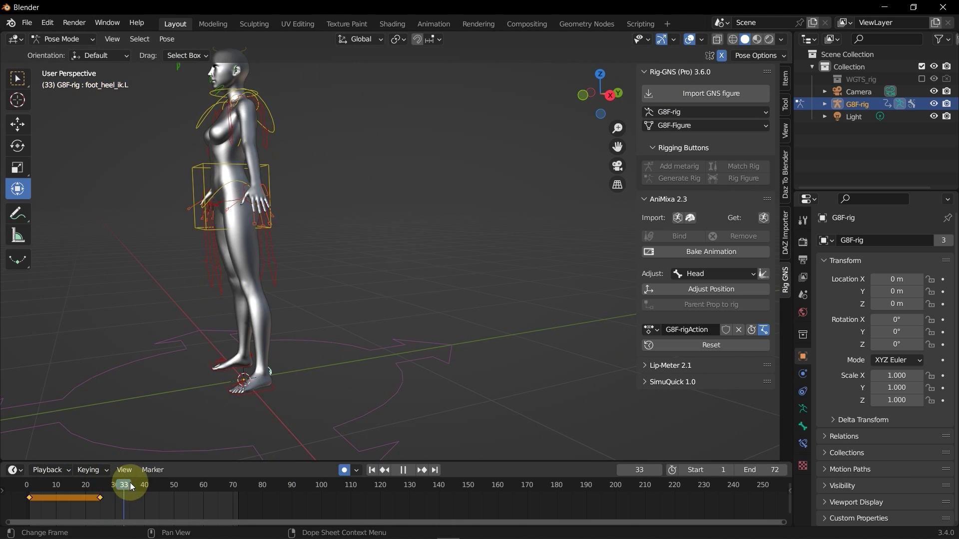
middle_click_drag(259, 300, 320, 280)
scroll(260, 325, "down", 2)
left_click_drag(105, 503, 89, 495)
scroll(196, 388, "down", 3)
left_click(364, 245)
key("i")
key("Down")
key("Down")
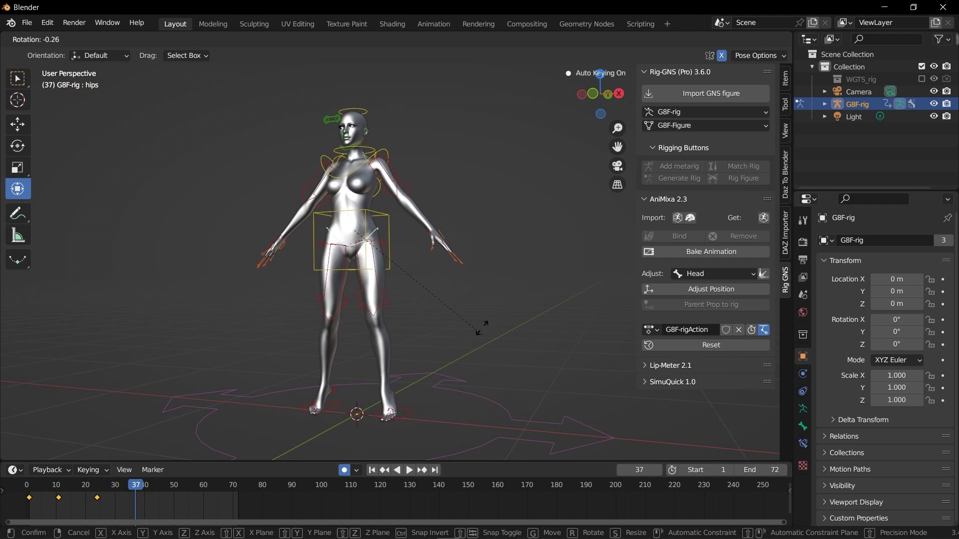
- Key the right hand control at frame 1, raise and rotate the right arm, then preview
left_click(433, 277)
key("i")
left_click(82, 488)
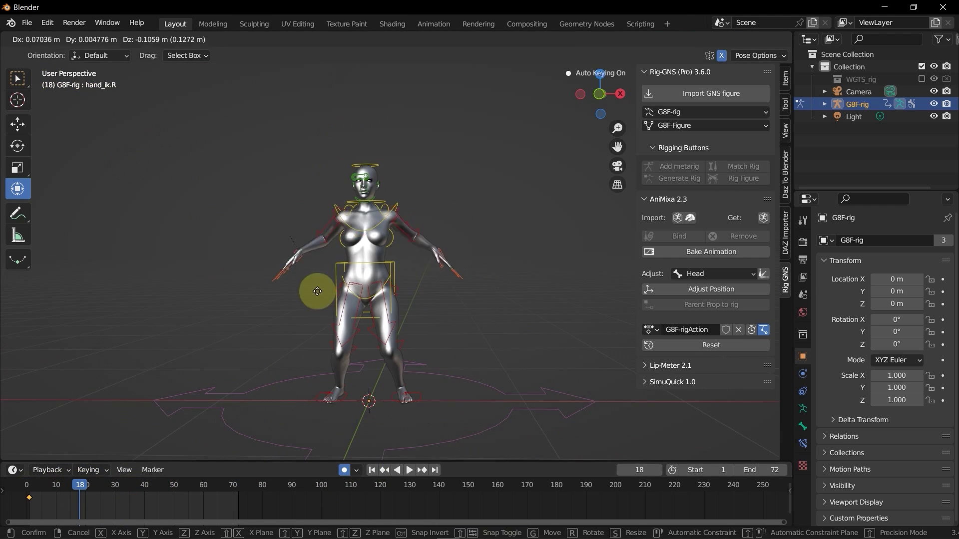
left_click_drag(331, 317, 486, 287)
key("i")
left_click(113, 486)
key("space")
left_click_drag(114, 486, 193, 481)
key("space")
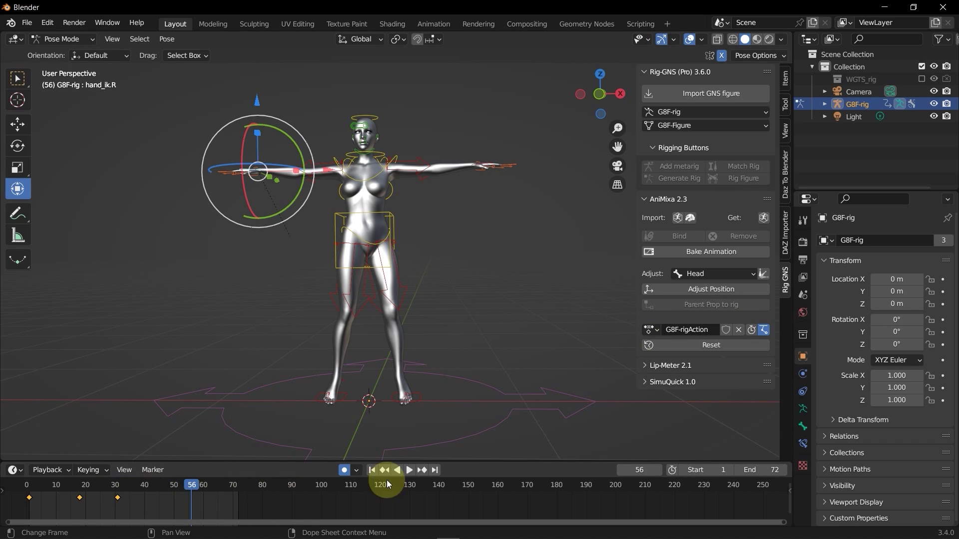
- Match the scene end frame to the animation length, preview playback, and orbit around the figure
left_click(751, 329)
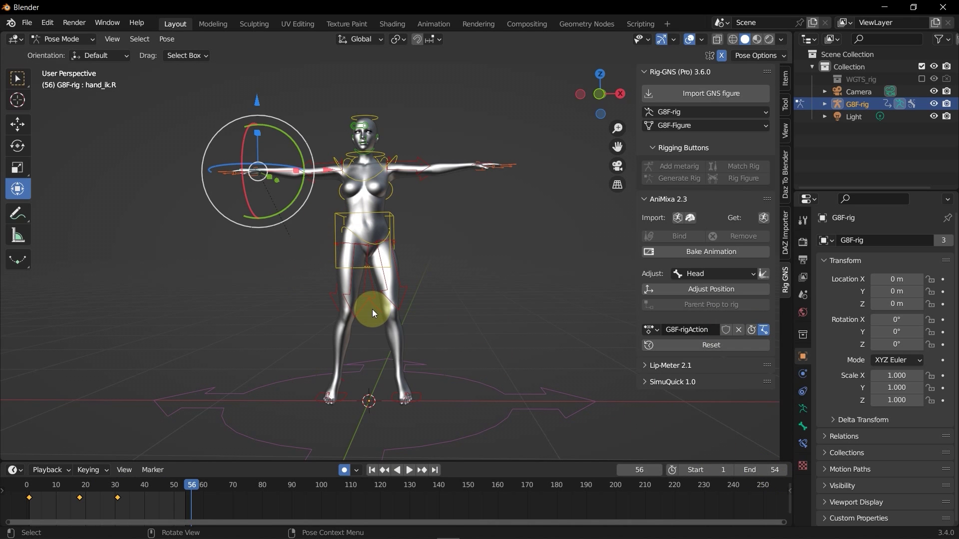
key("space")
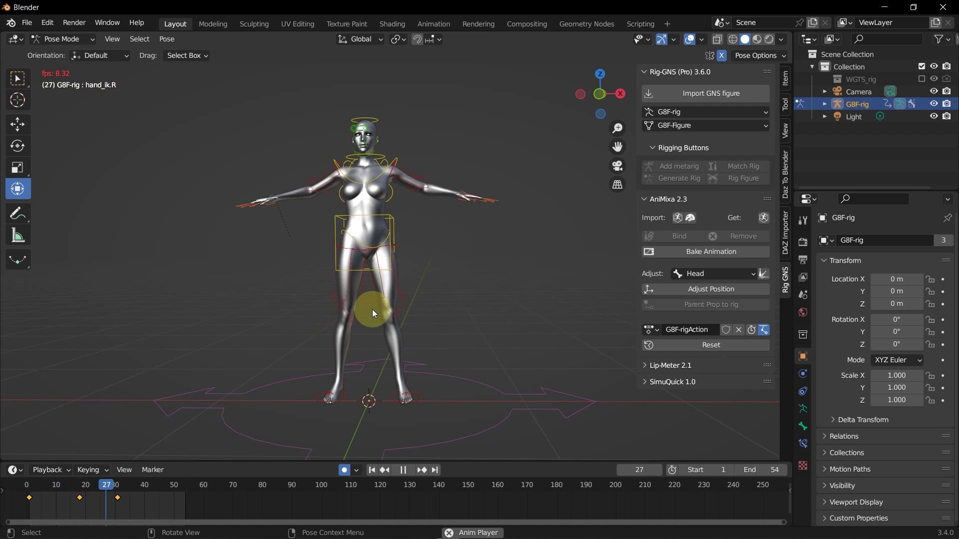
key("space")
middle_click_drag(334, 295, 331, 314)
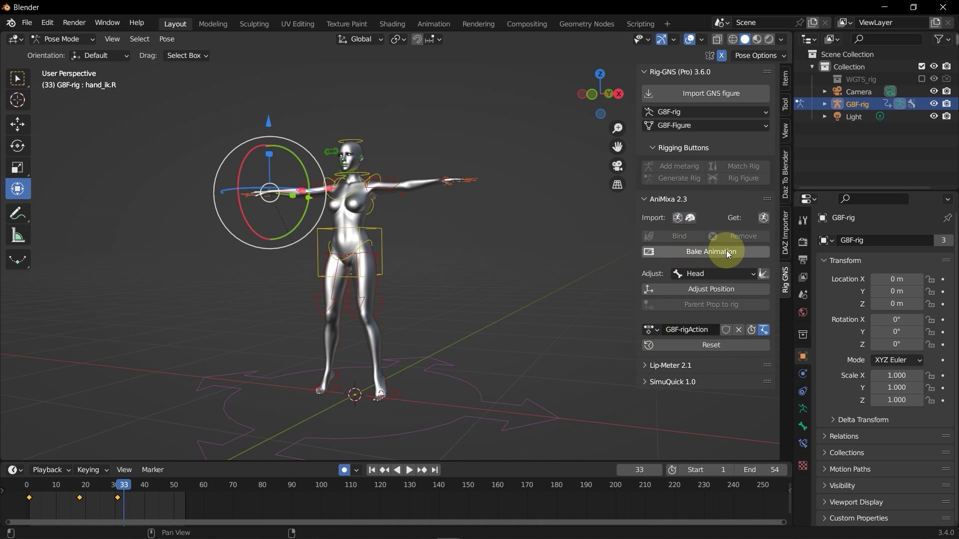
left_click(692, 253)
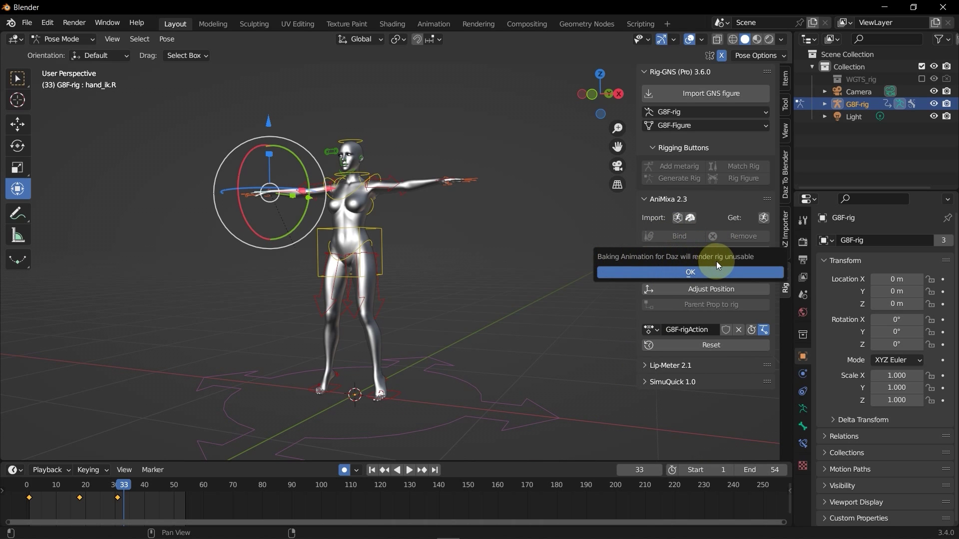
left_click(678, 271)
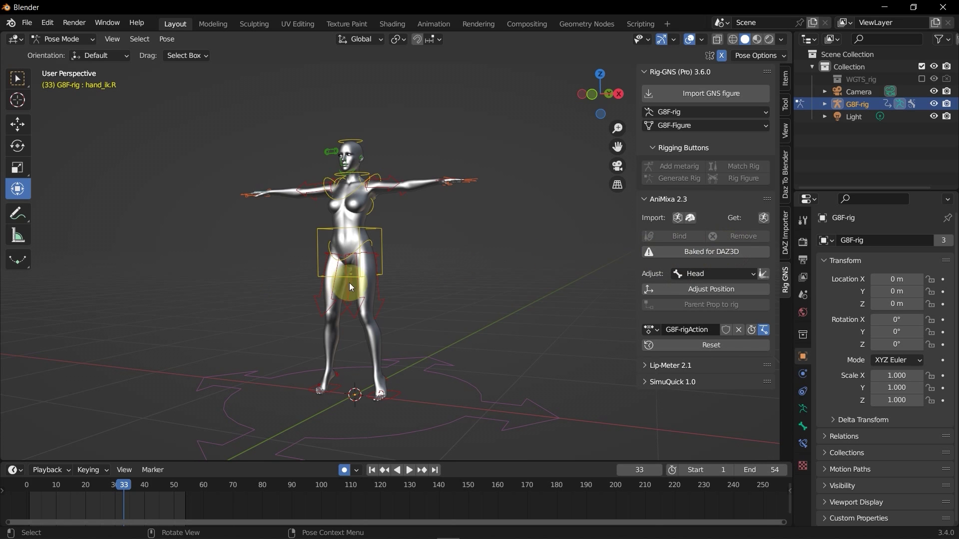
left_click(383, 251)
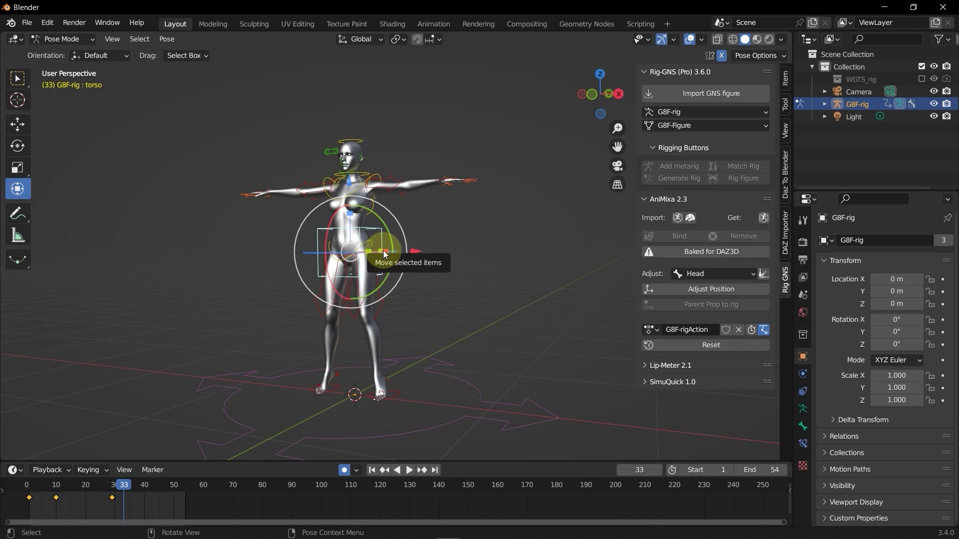
key("g")
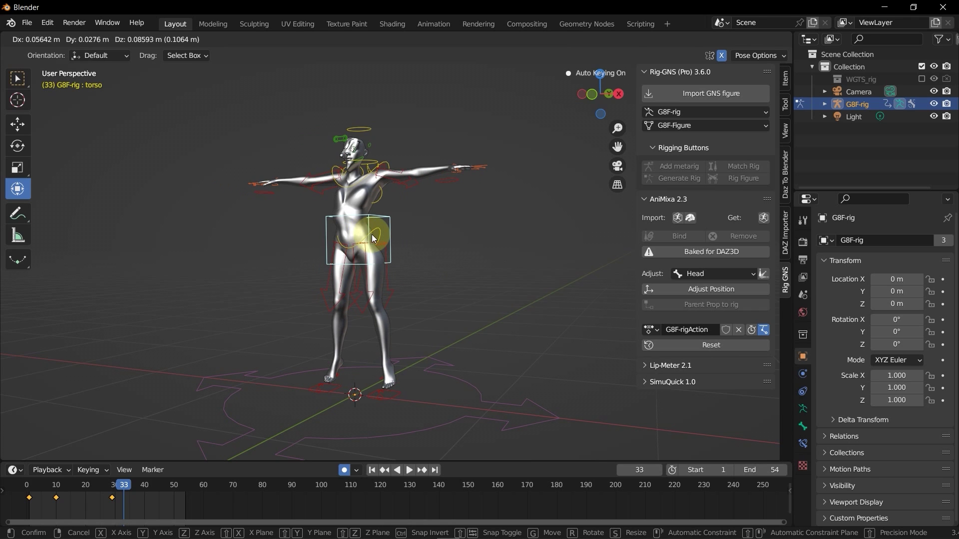
key("Escape")
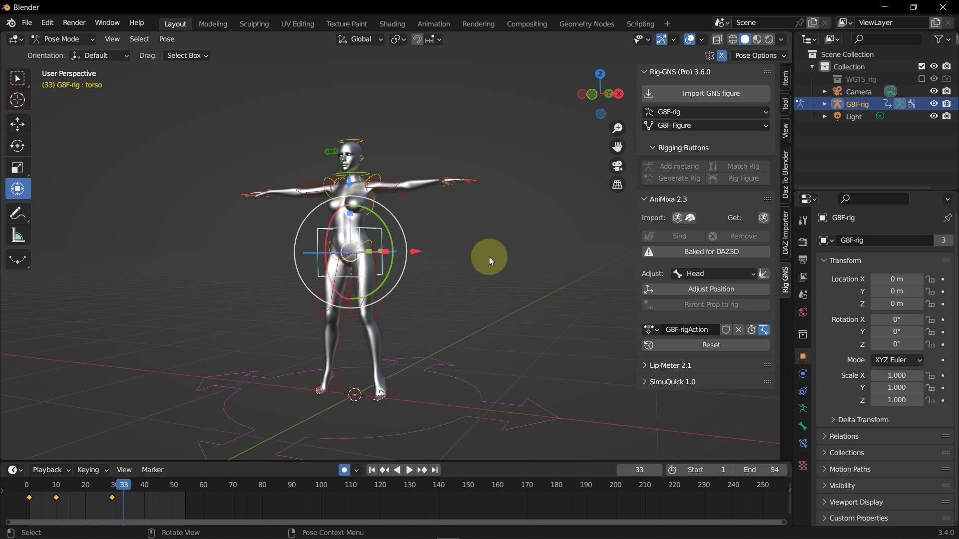
- Export the baked animation via Daz (.bvh) as 'Keyframe animation.bvh' into the Animations folder
left_click(30, 25)
mouse_move(65, 202)
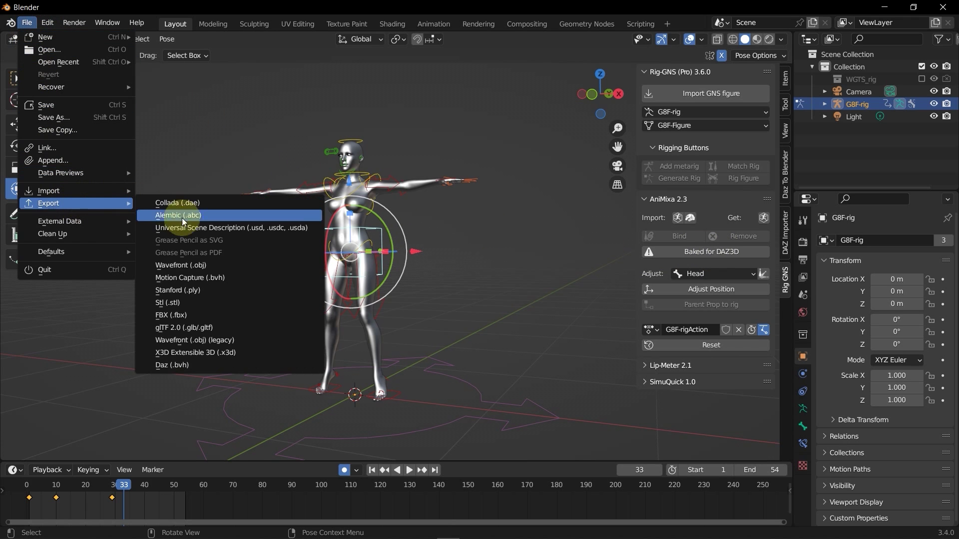
left_click(193, 369)
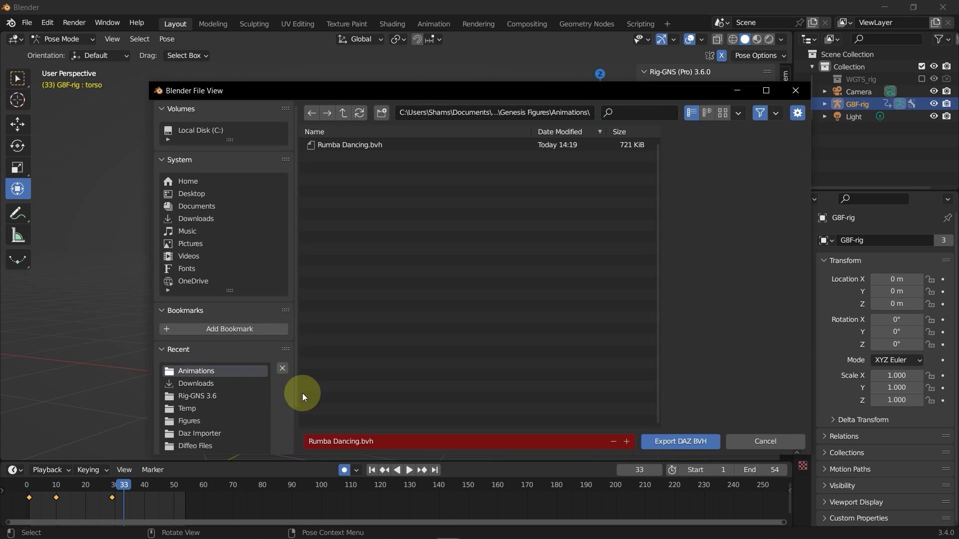
left_click(354, 441)
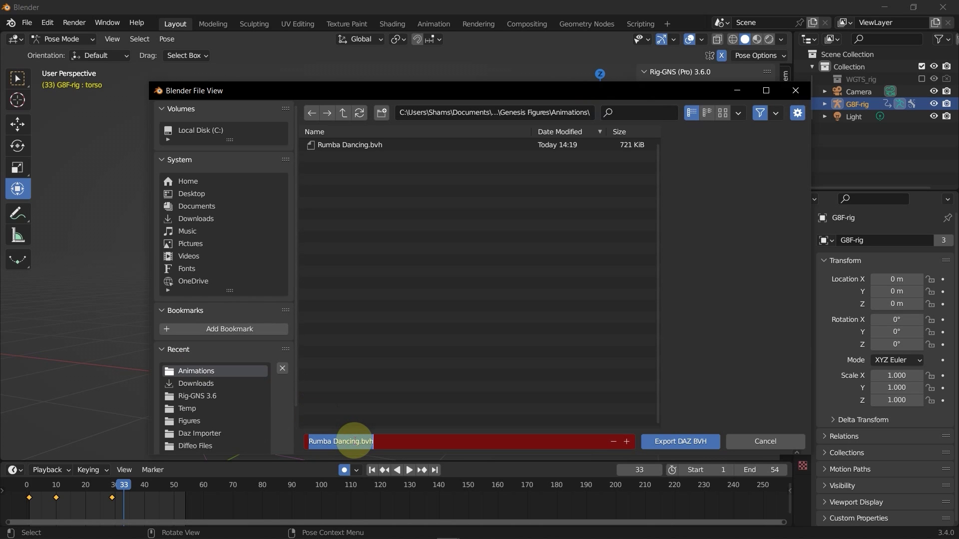
type("Keyframe animation")
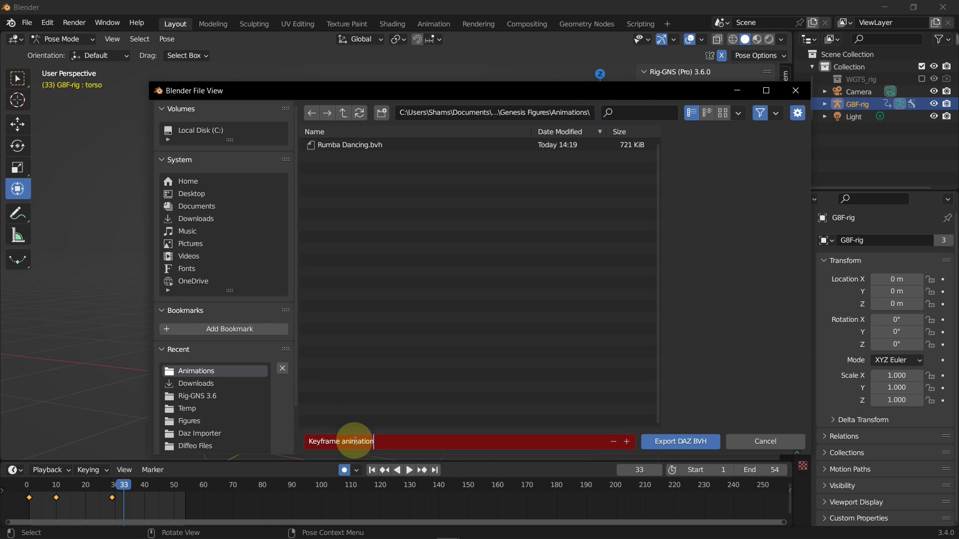
left_click(673, 442)
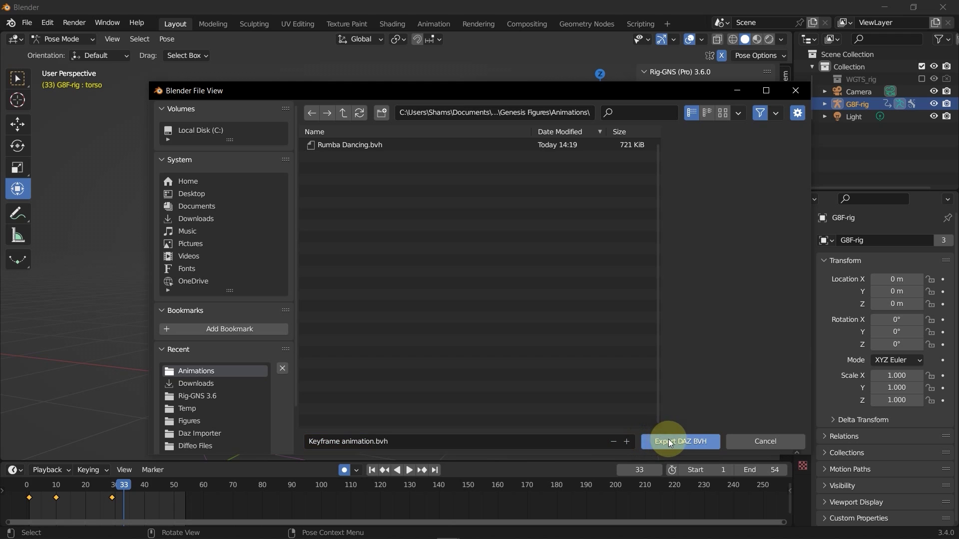
left_click(673, 442)
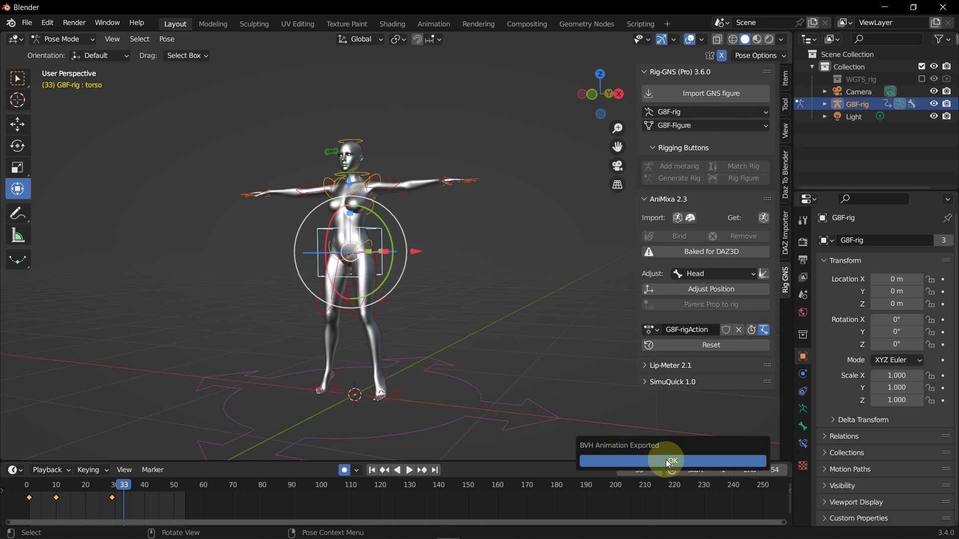
left_click(668, 460)
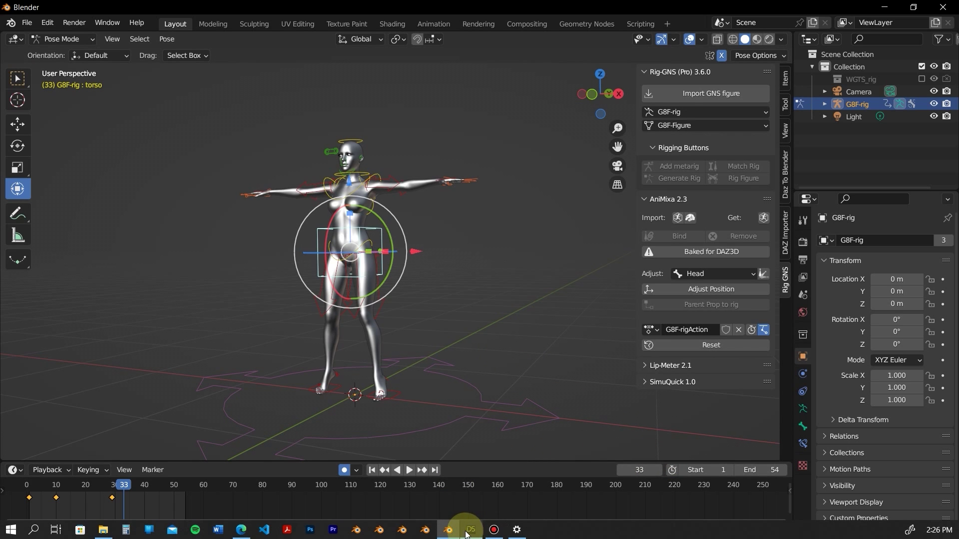
- In DAZ Studio, return to frame 0 and clear the figure's Rumba Dancing animation
left_click(471, 530)
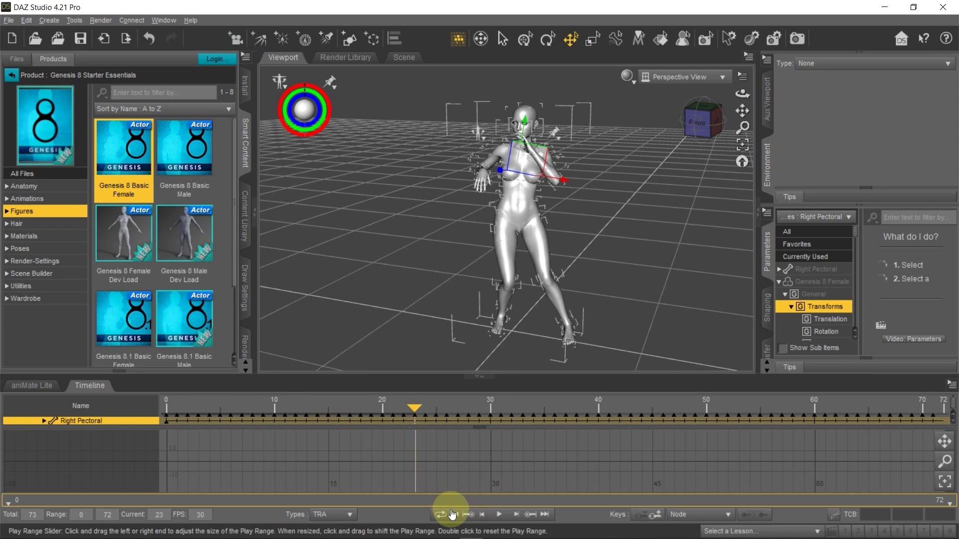
left_click(454, 515)
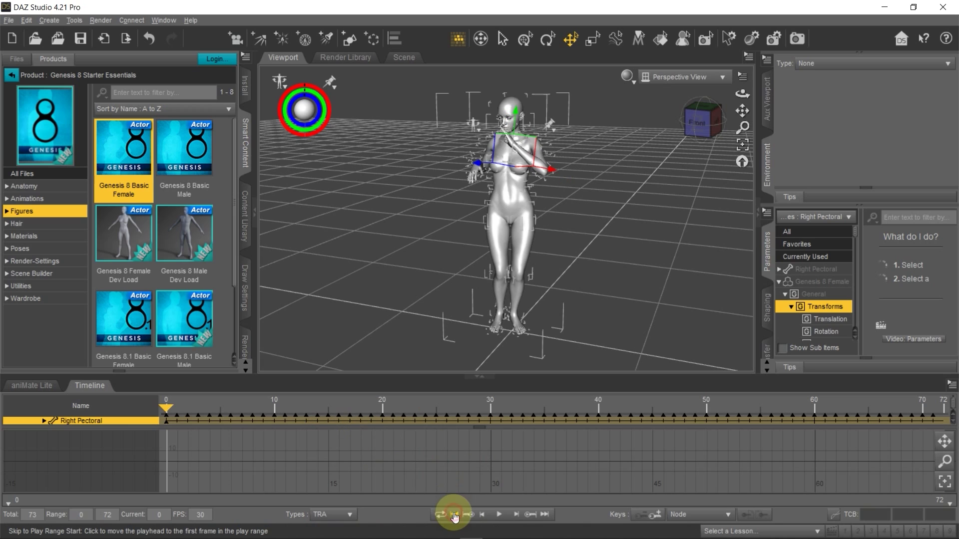
right_click(88, 388)
mouse_move(116, 379)
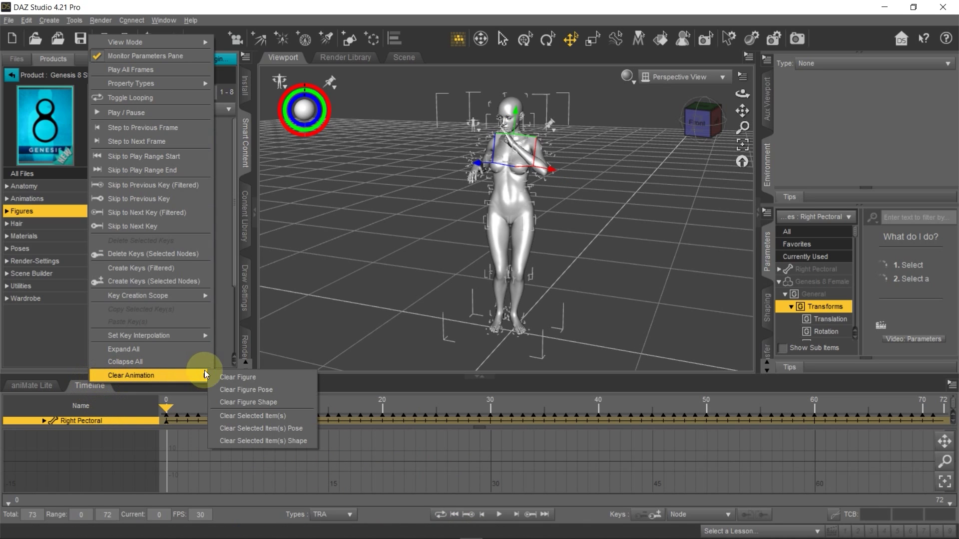
left_click(240, 377)
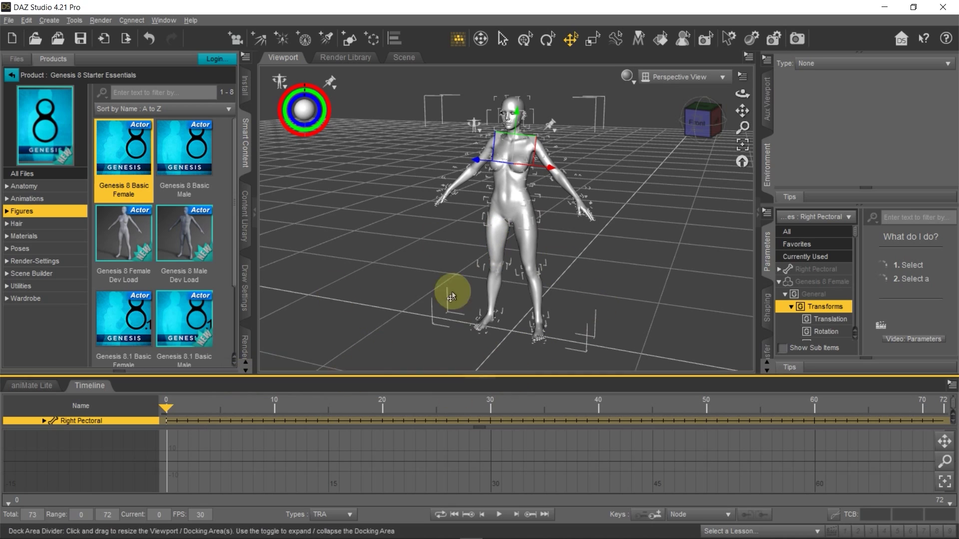
- Import Keyframe animation.bvh onto Genesis 8 Female, accepting the BVH importer options
left_click(10, 22)
left_click(50, 154)
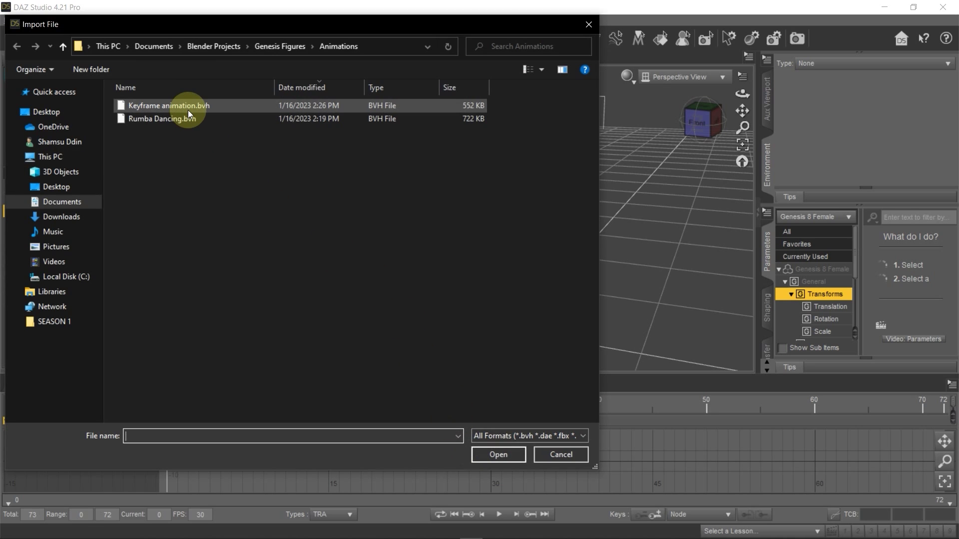
left_click(190, 108)
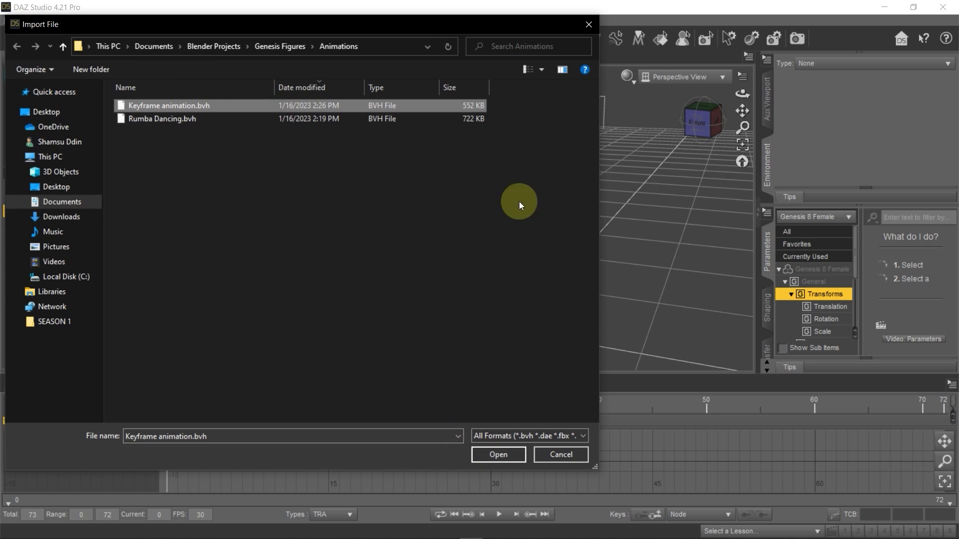
left_click(505, 456)
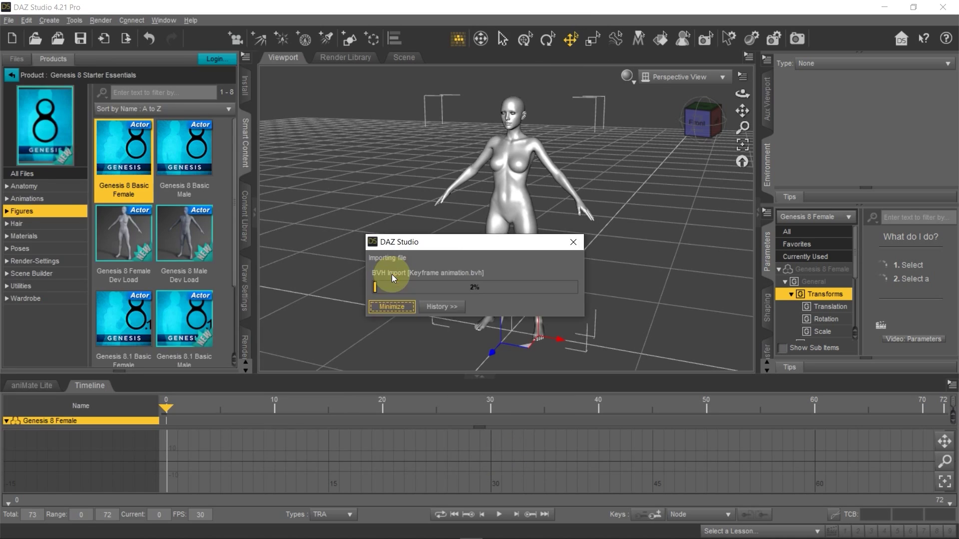
left_click(517, 407)
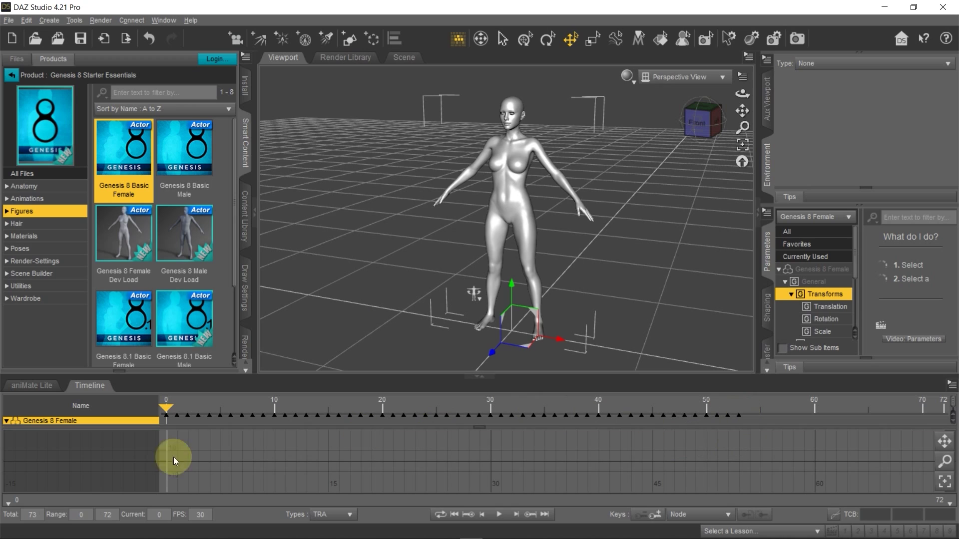
- Set the timeline's total frames to 54
left_click(98, 515)
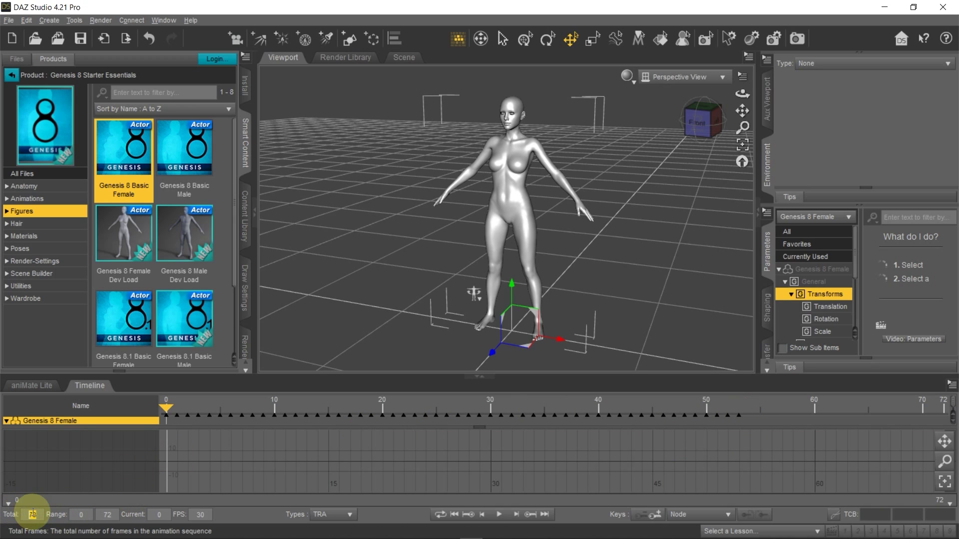
type("54")
key("Return")
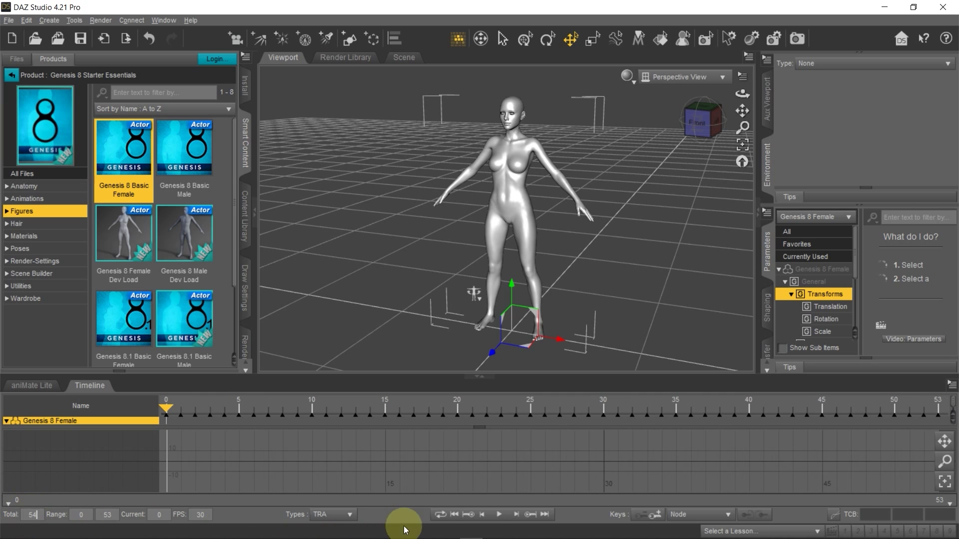
- Play the imported animation from the front view, stop it, and delete Genesis 8 Female
left_click(499, 515)
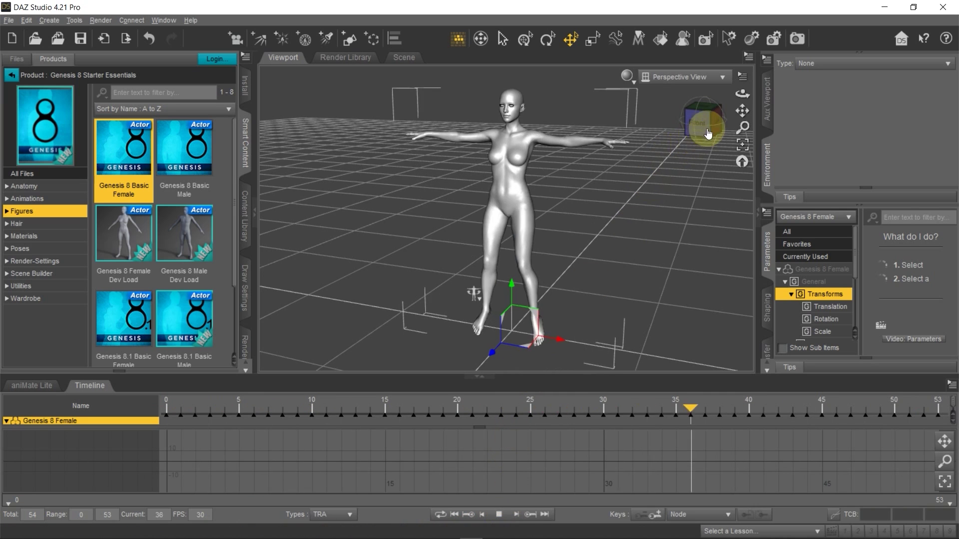
left_click_drag(696, 131, 648, 192)
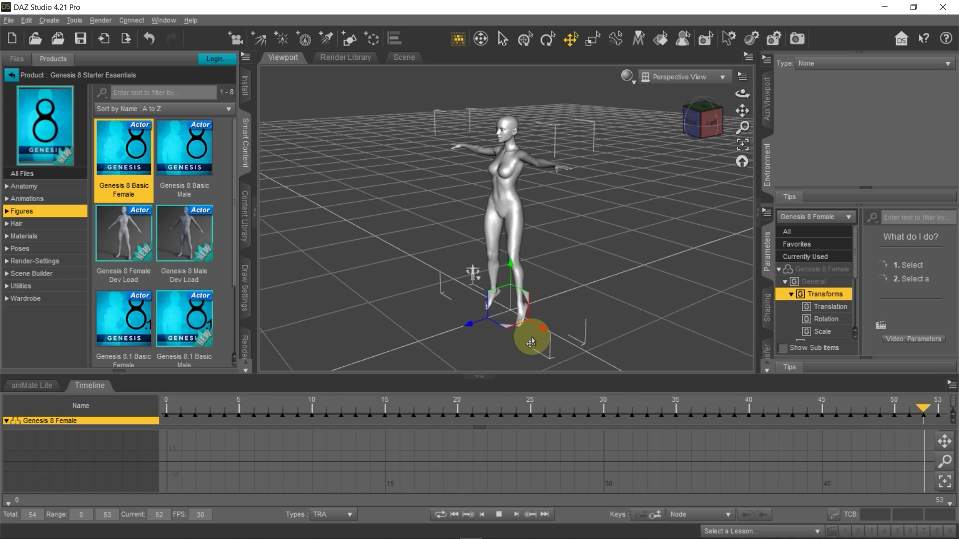
left_click(692, 124)
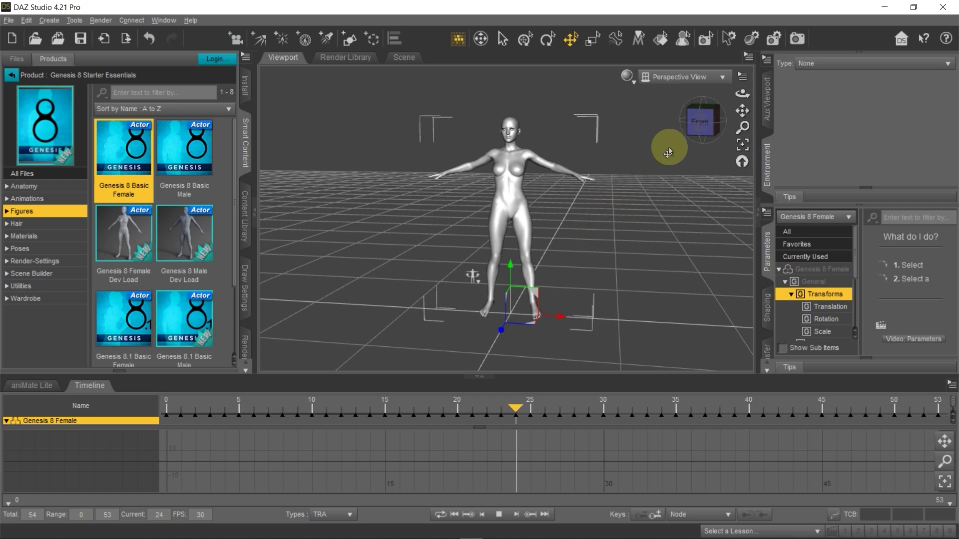
left_click(498, 515)
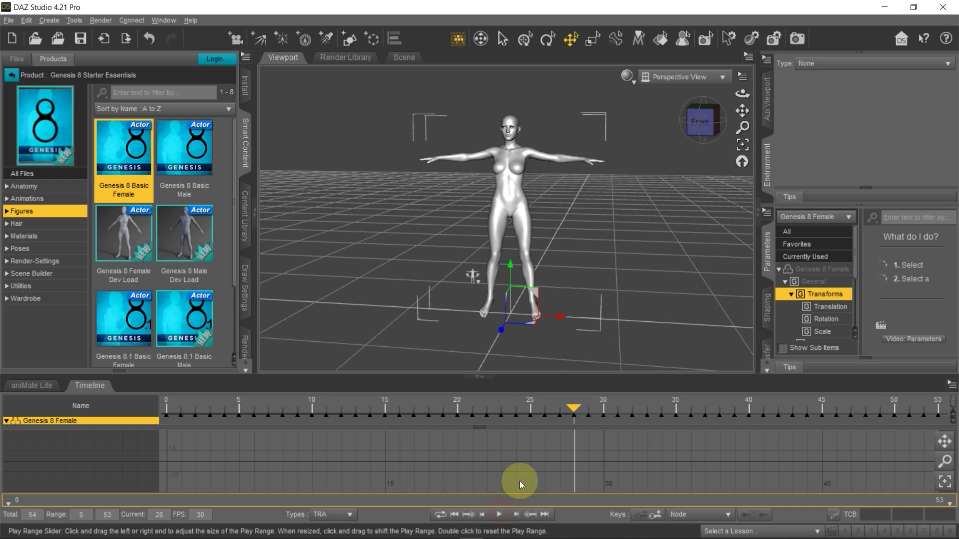
key("Delete")
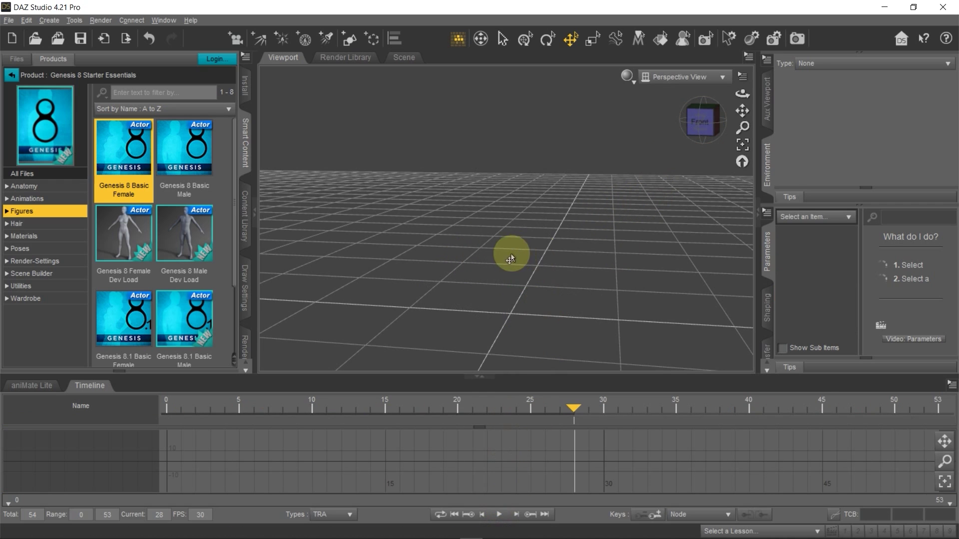